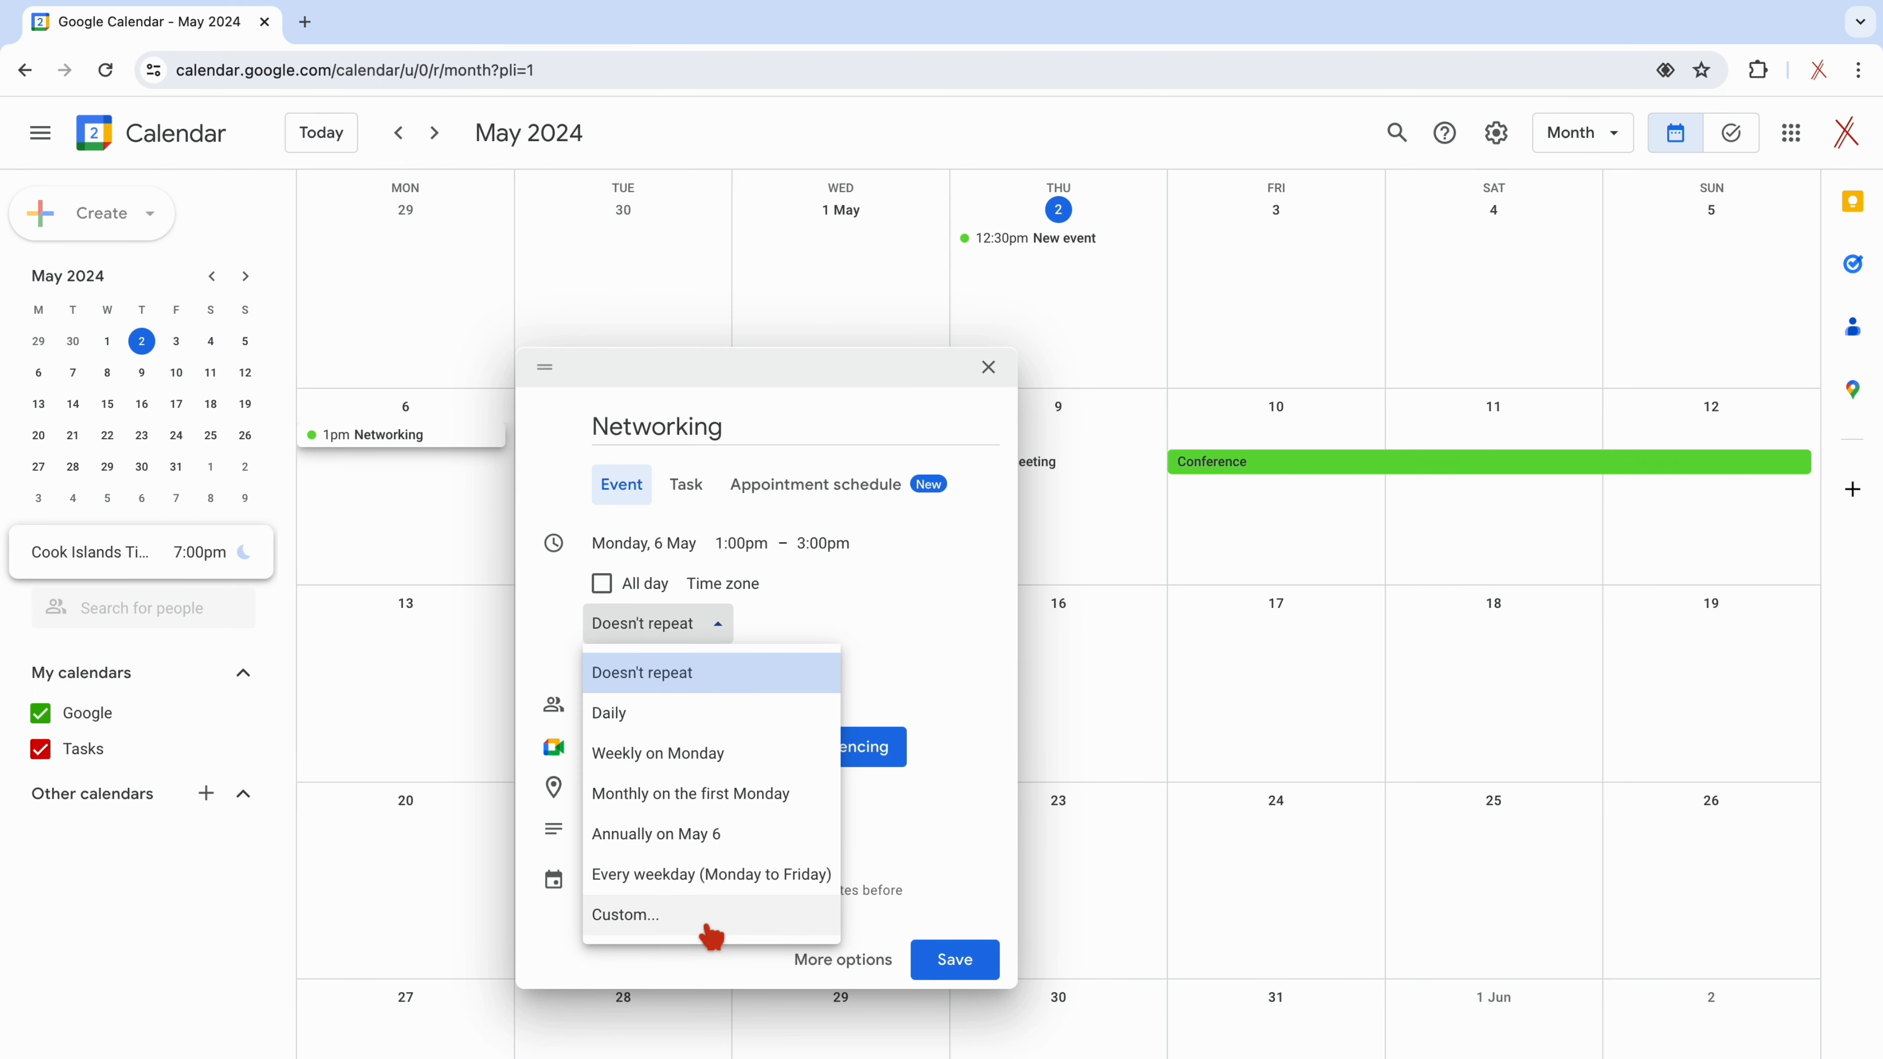
- Set a custom recurrence of every 2 days for the Networking event on 6 May
{"action": "left_click", "coordinate": [676, 926]}
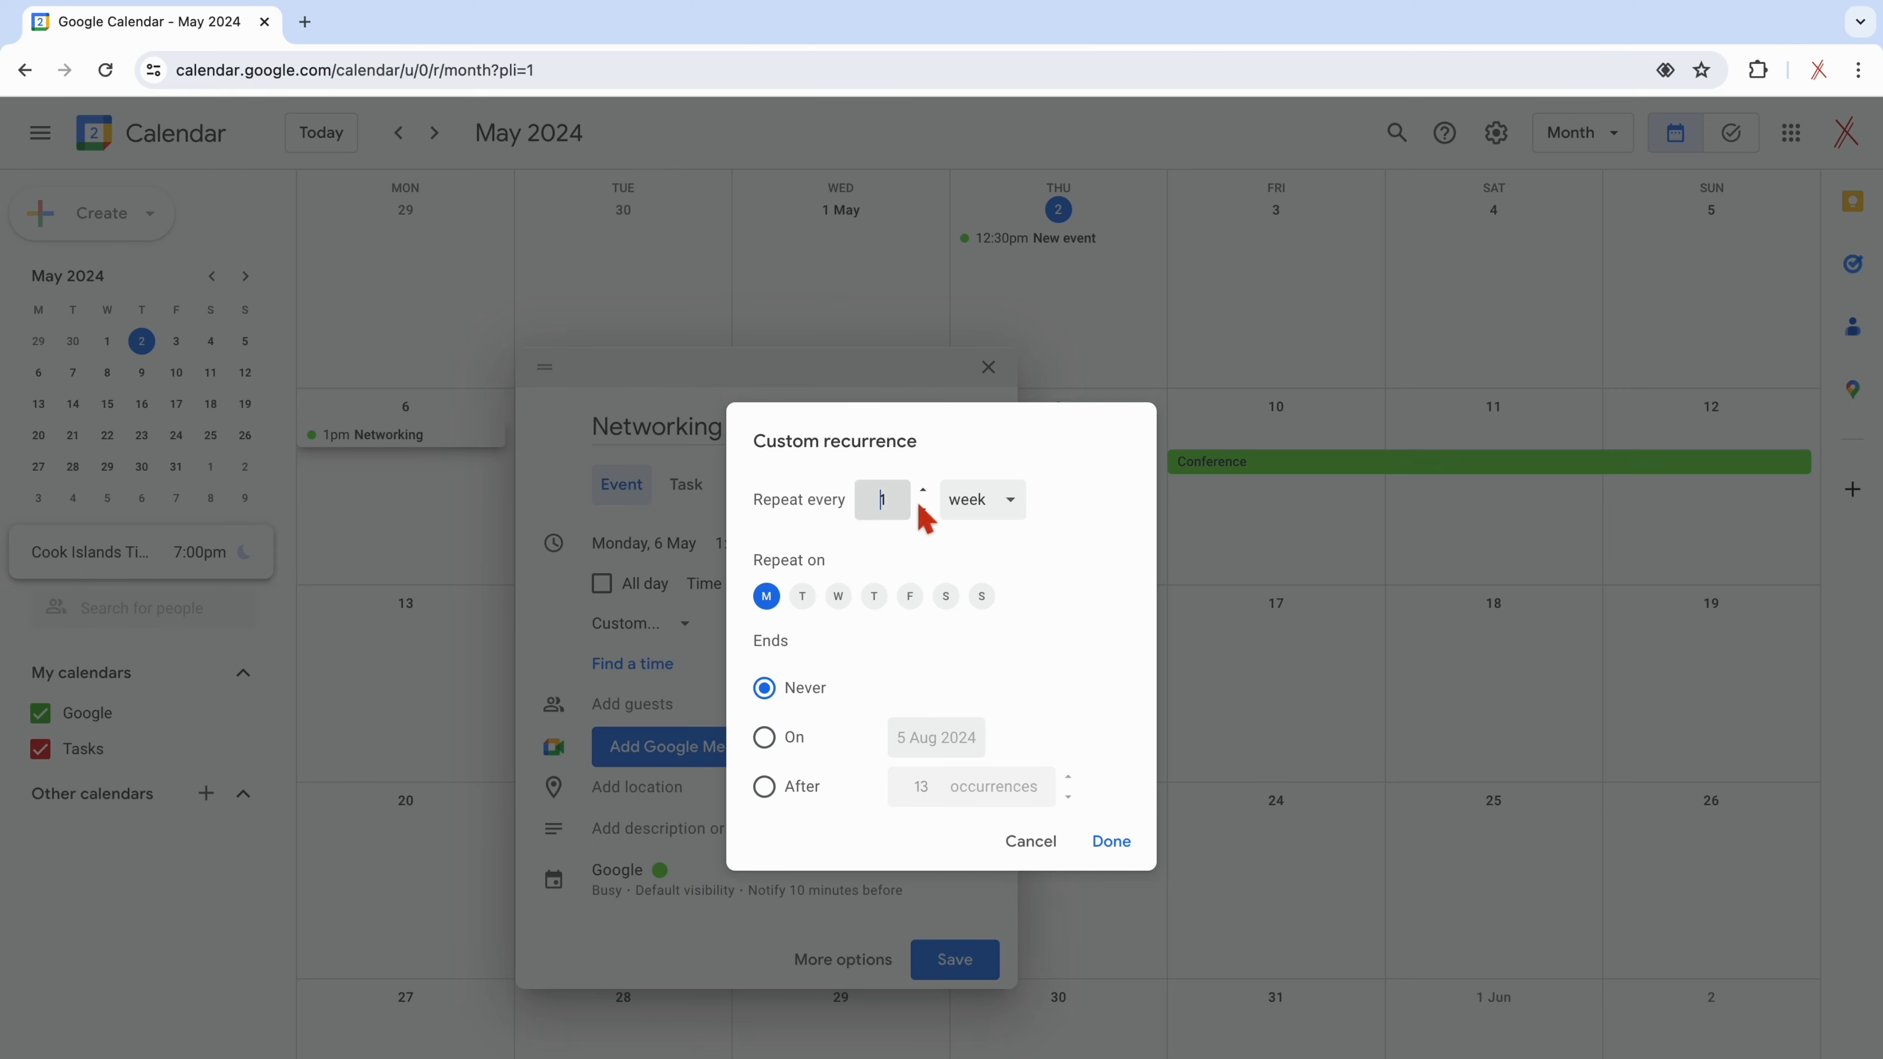
{"action": "left_click", "coordinate": [1017, 510]}
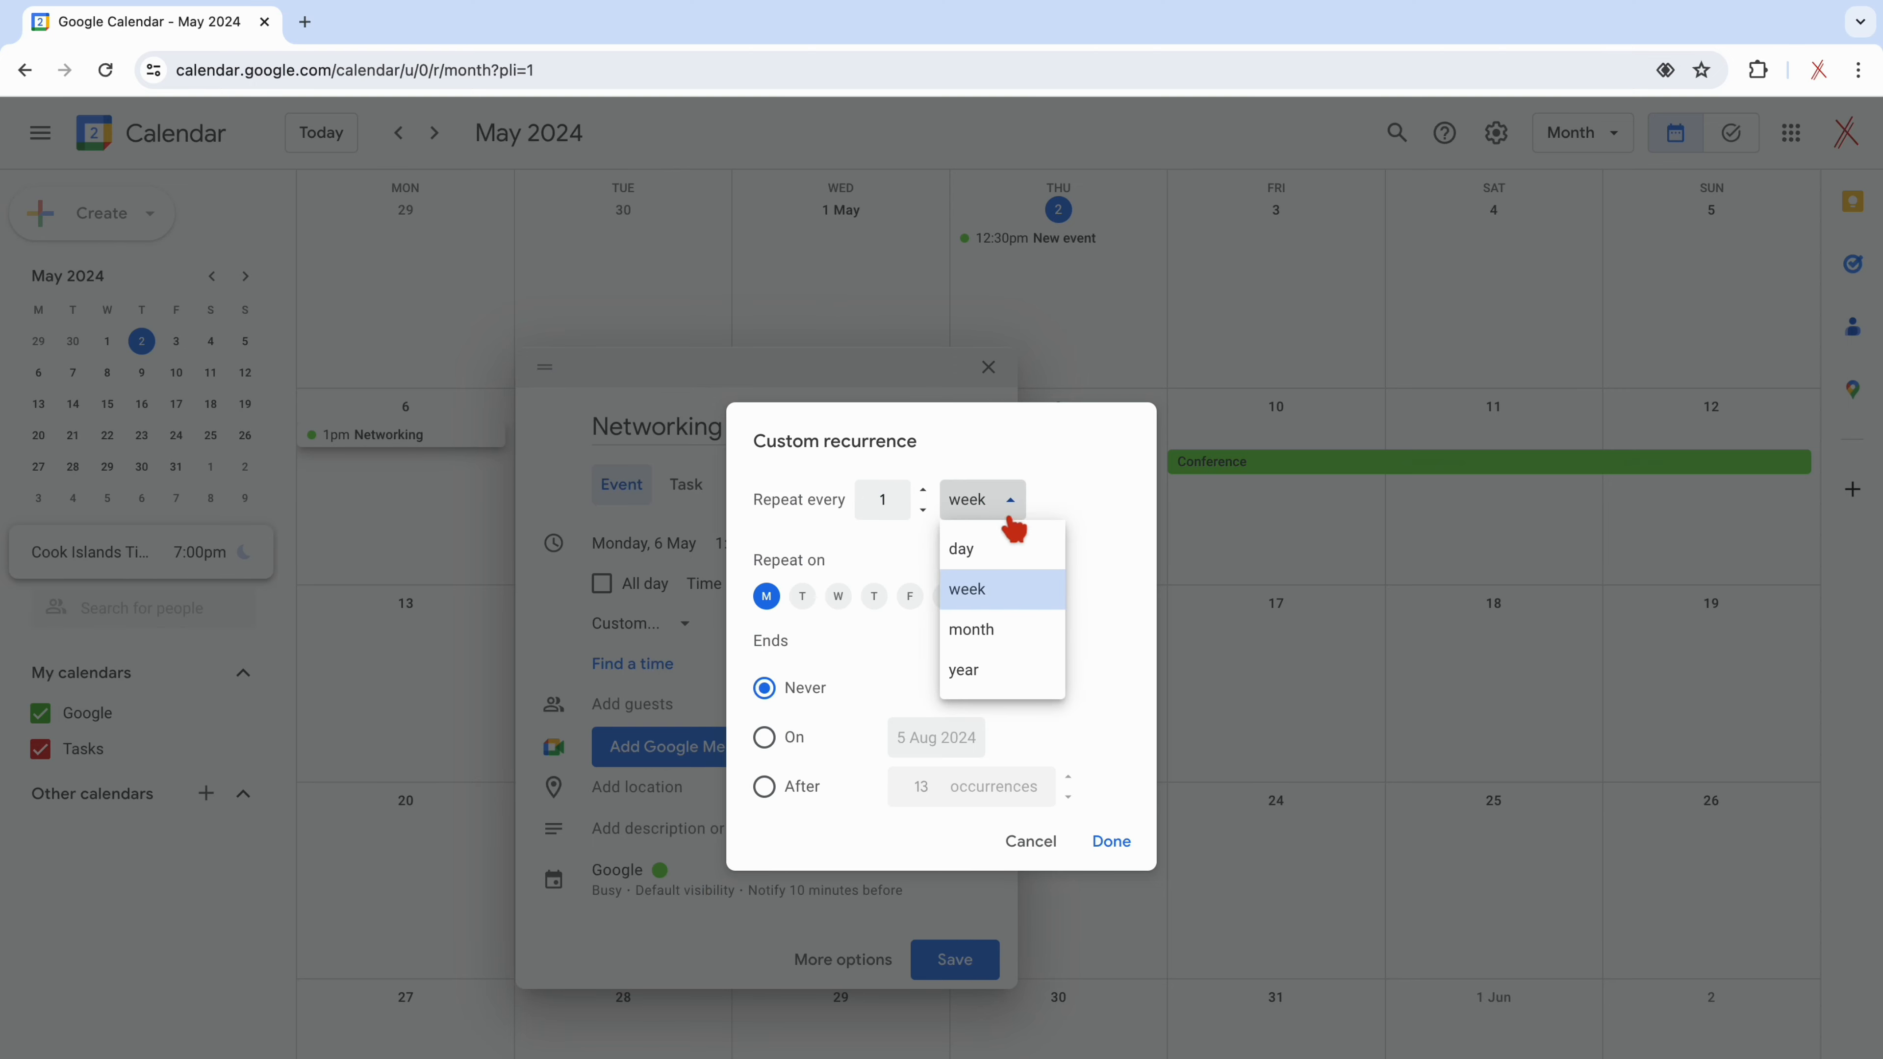
{"action": "left_click", "coordinate": [988, 556]}
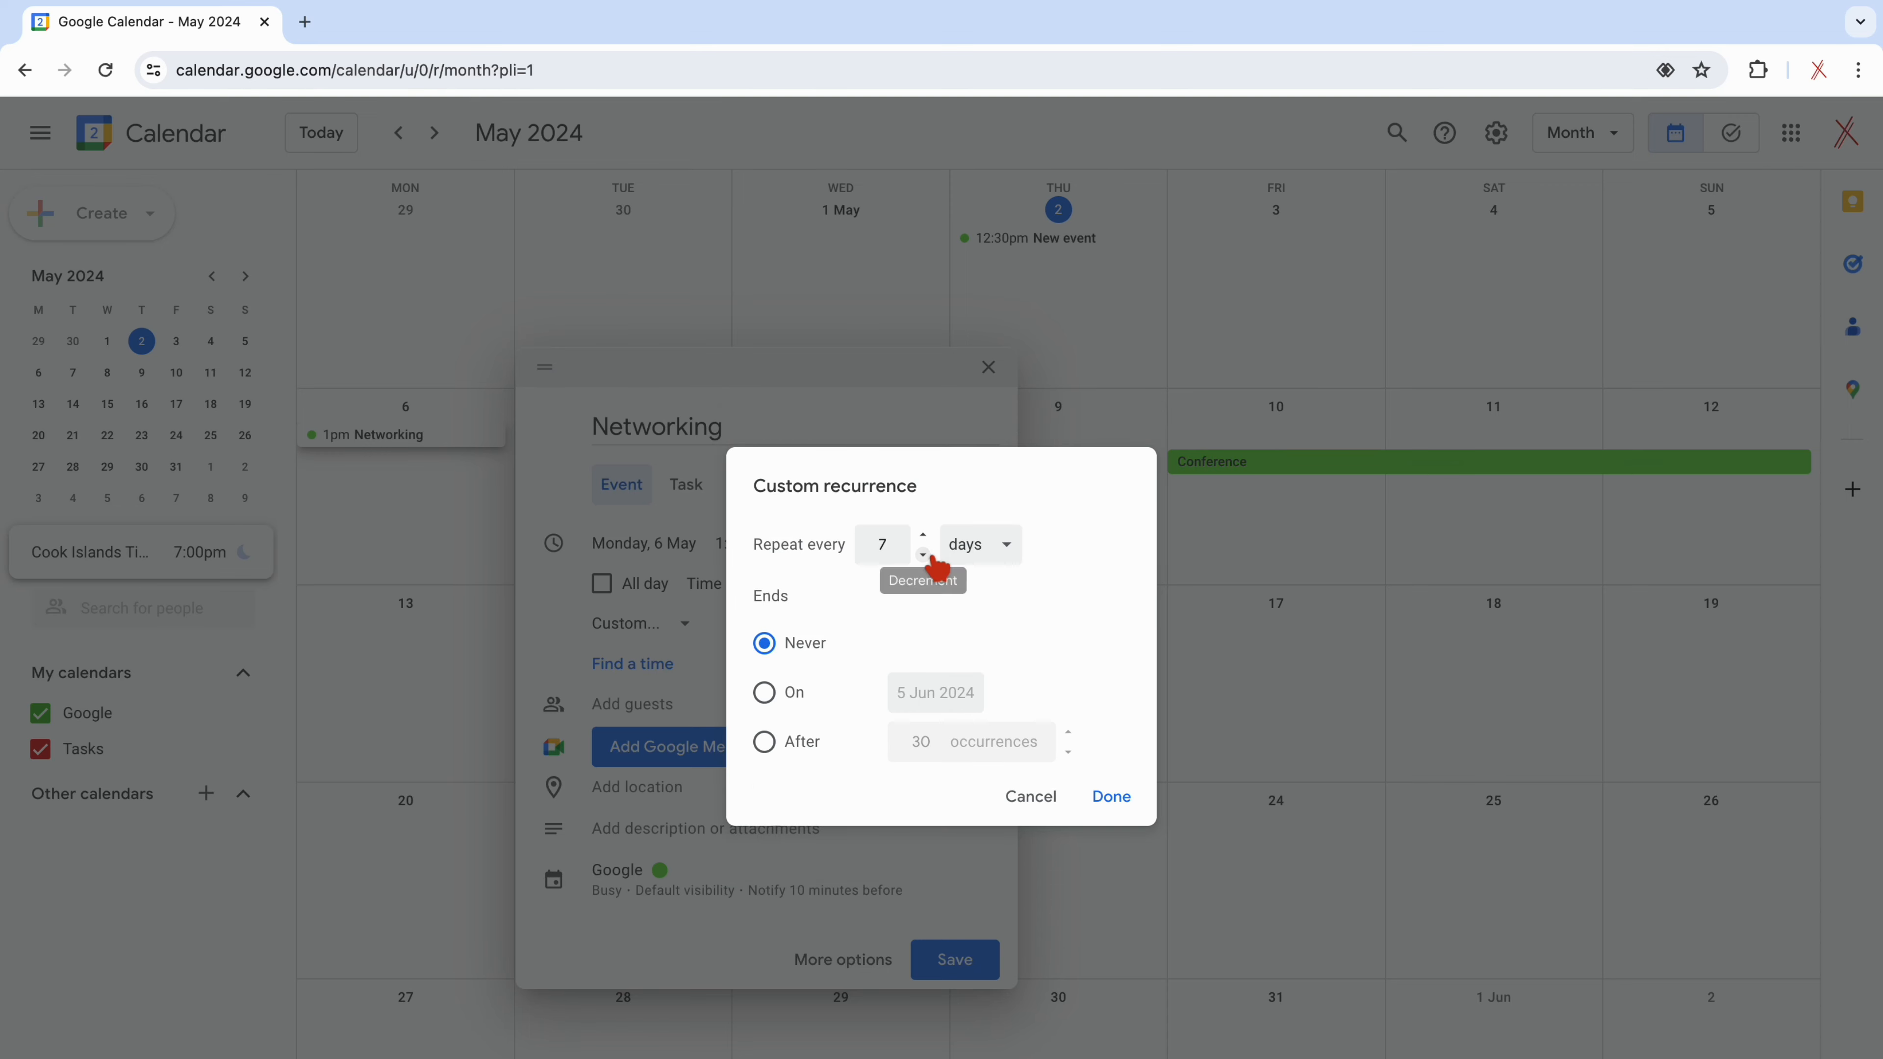
{"action": "left_click", "coordinate": [927, 555]}
{"action": "left_click", "coordinate": [928, 556]}
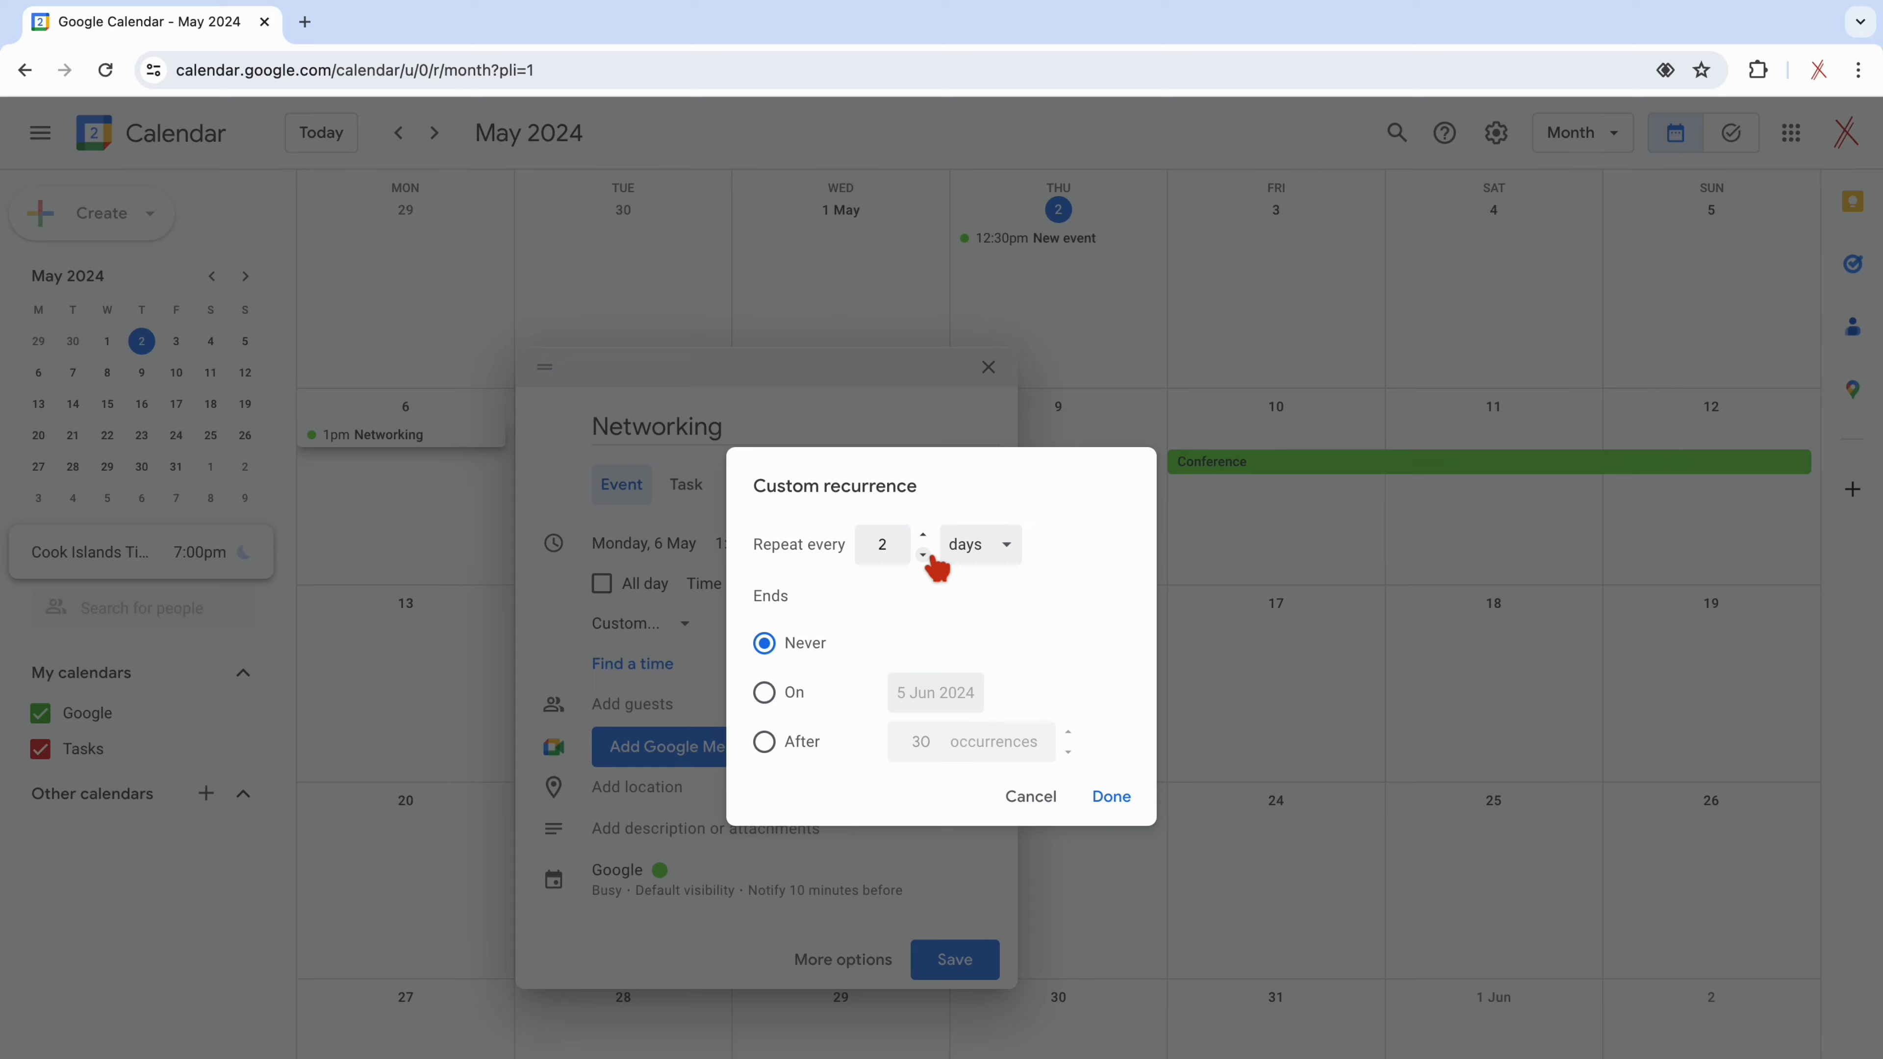
{"action": "left_click", "coordinate": [1111, 797]}
- Rename the 6 May event as "Gym session" and save it
{"action": "double_click", "coordinate": [756, 438]}
{"action": "type", "text": "Gym session"}
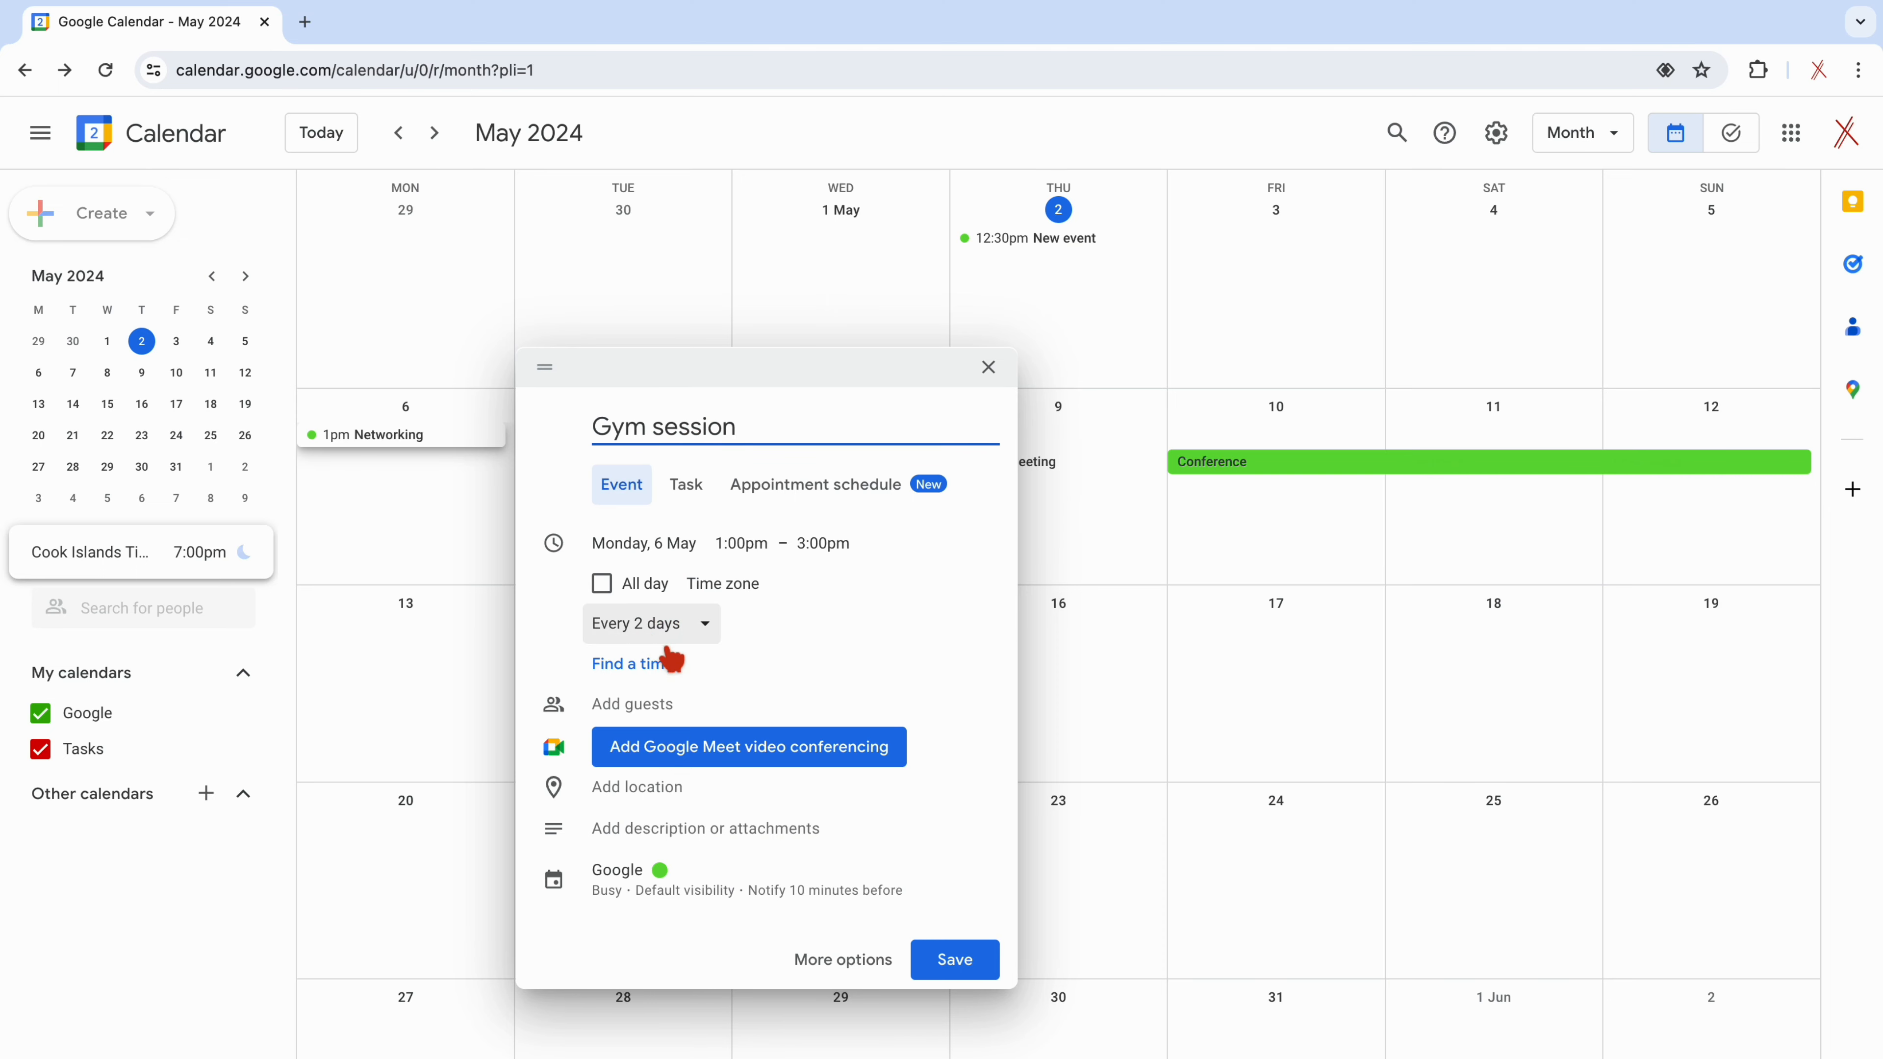
{"action": "left_click", "coordinate": [956, 976]}
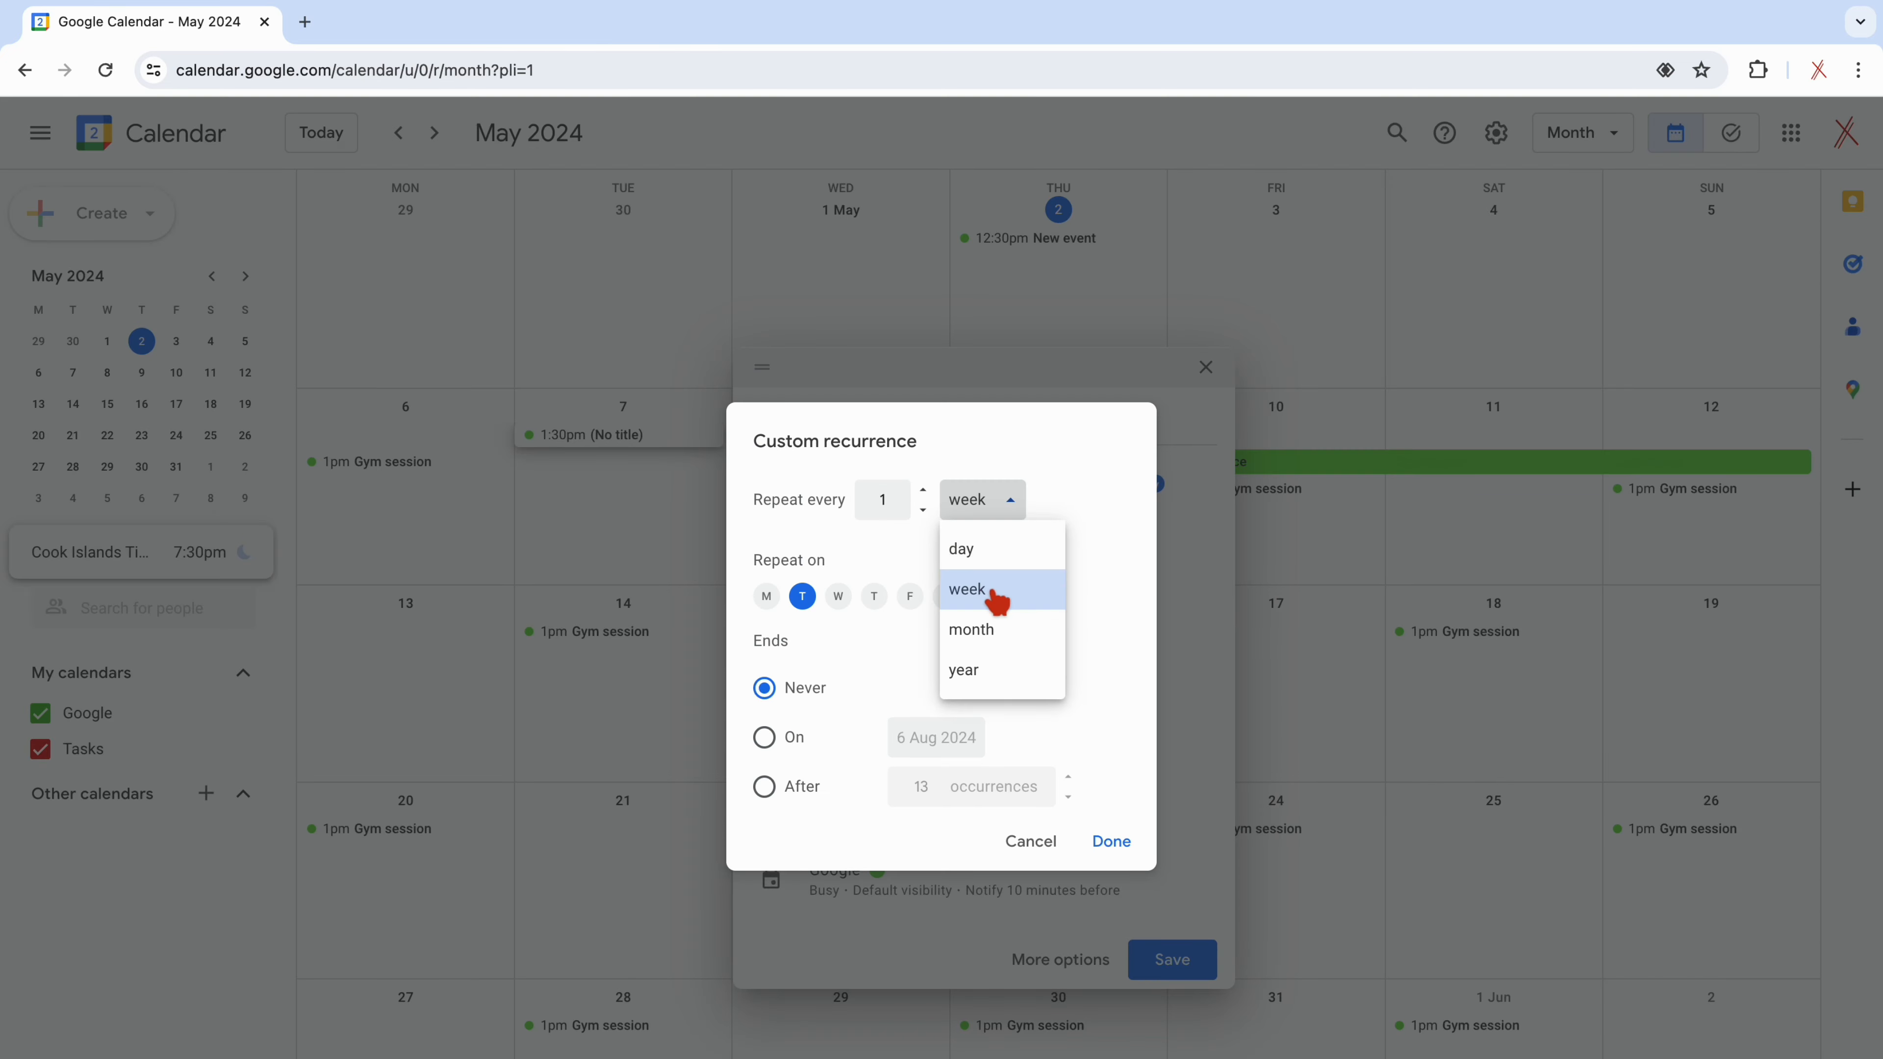
- Set the custom recurrence to every 12 weeks on Tuesday, Thursday and Saturday
{"action": "left_click", "coordinate": [994, 593]}
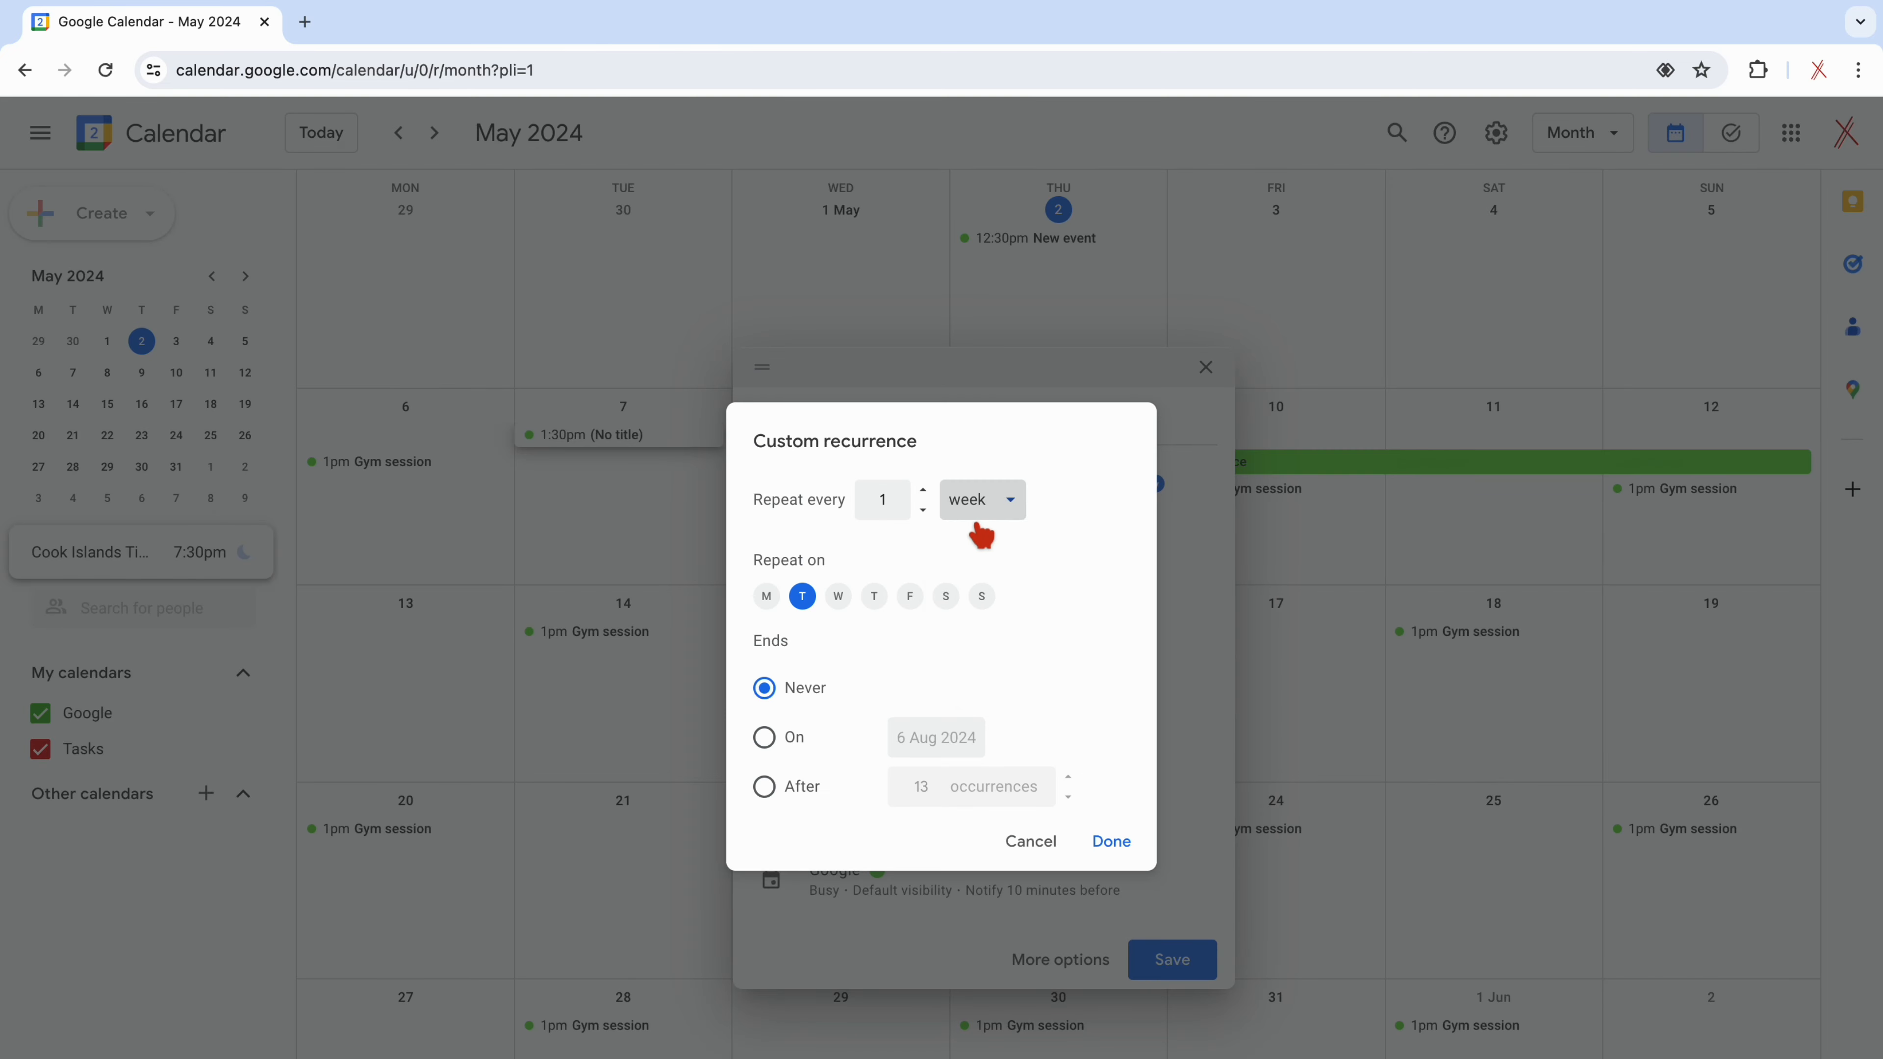
{"action": "left_click", "coordinate": [926, 491]}
{"action": "left_click", "coordinate": [925, 492]}
{"action": "left_click", "coordinate": [925, 492]}
{"action": "left_click", "coordinate": [926, 492]}
{"action": "left_click", "coordinate": [925, 491]}
{"action": "left_click", "coordinate": [926, 492]}
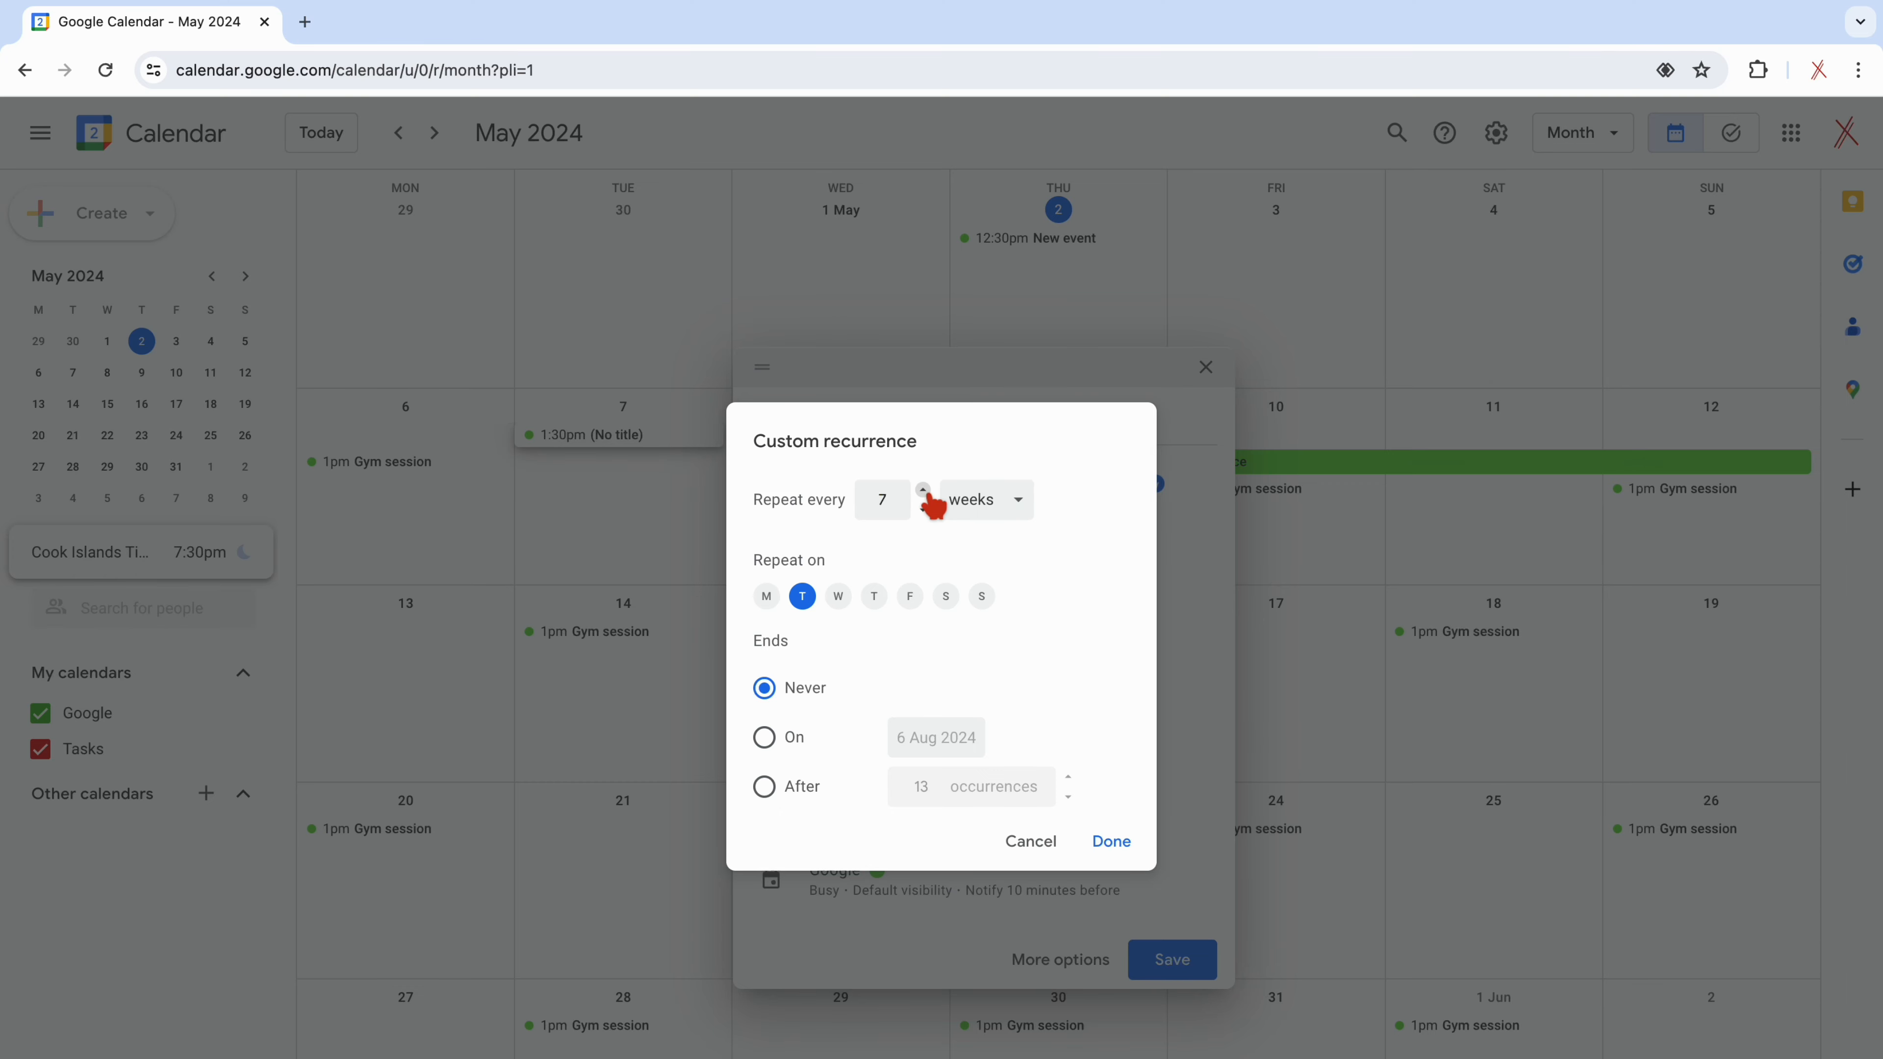
{"action": "left_click", "coordinate": [924, 490]}
{"action": "left_click", "coordinate": [924, 491]}
{"action": "left_click", "coordinate": [923, 490]}
{"action": "left_click", "coordinate": [923, 491]}
{"action": "left_click", "coordinate": [924, 490]}
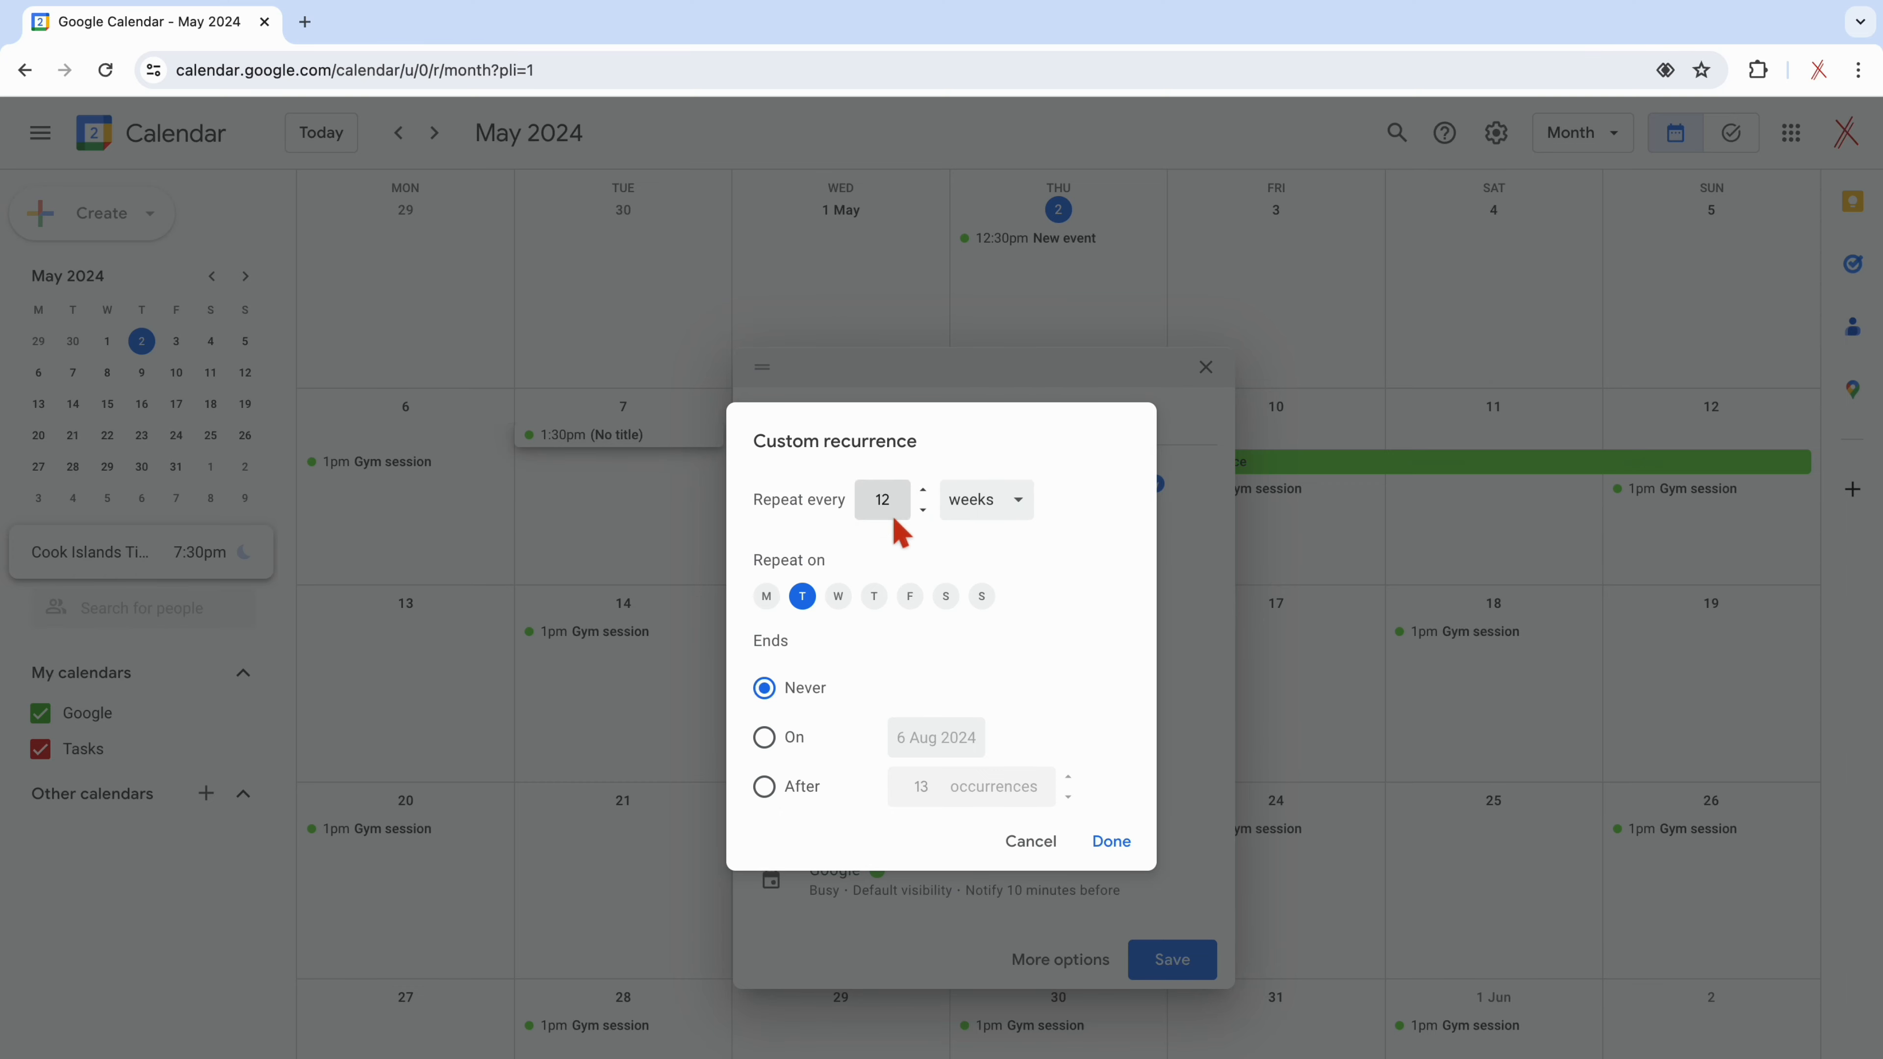
{"action": "left_click", "coordinate": [876, 598]}
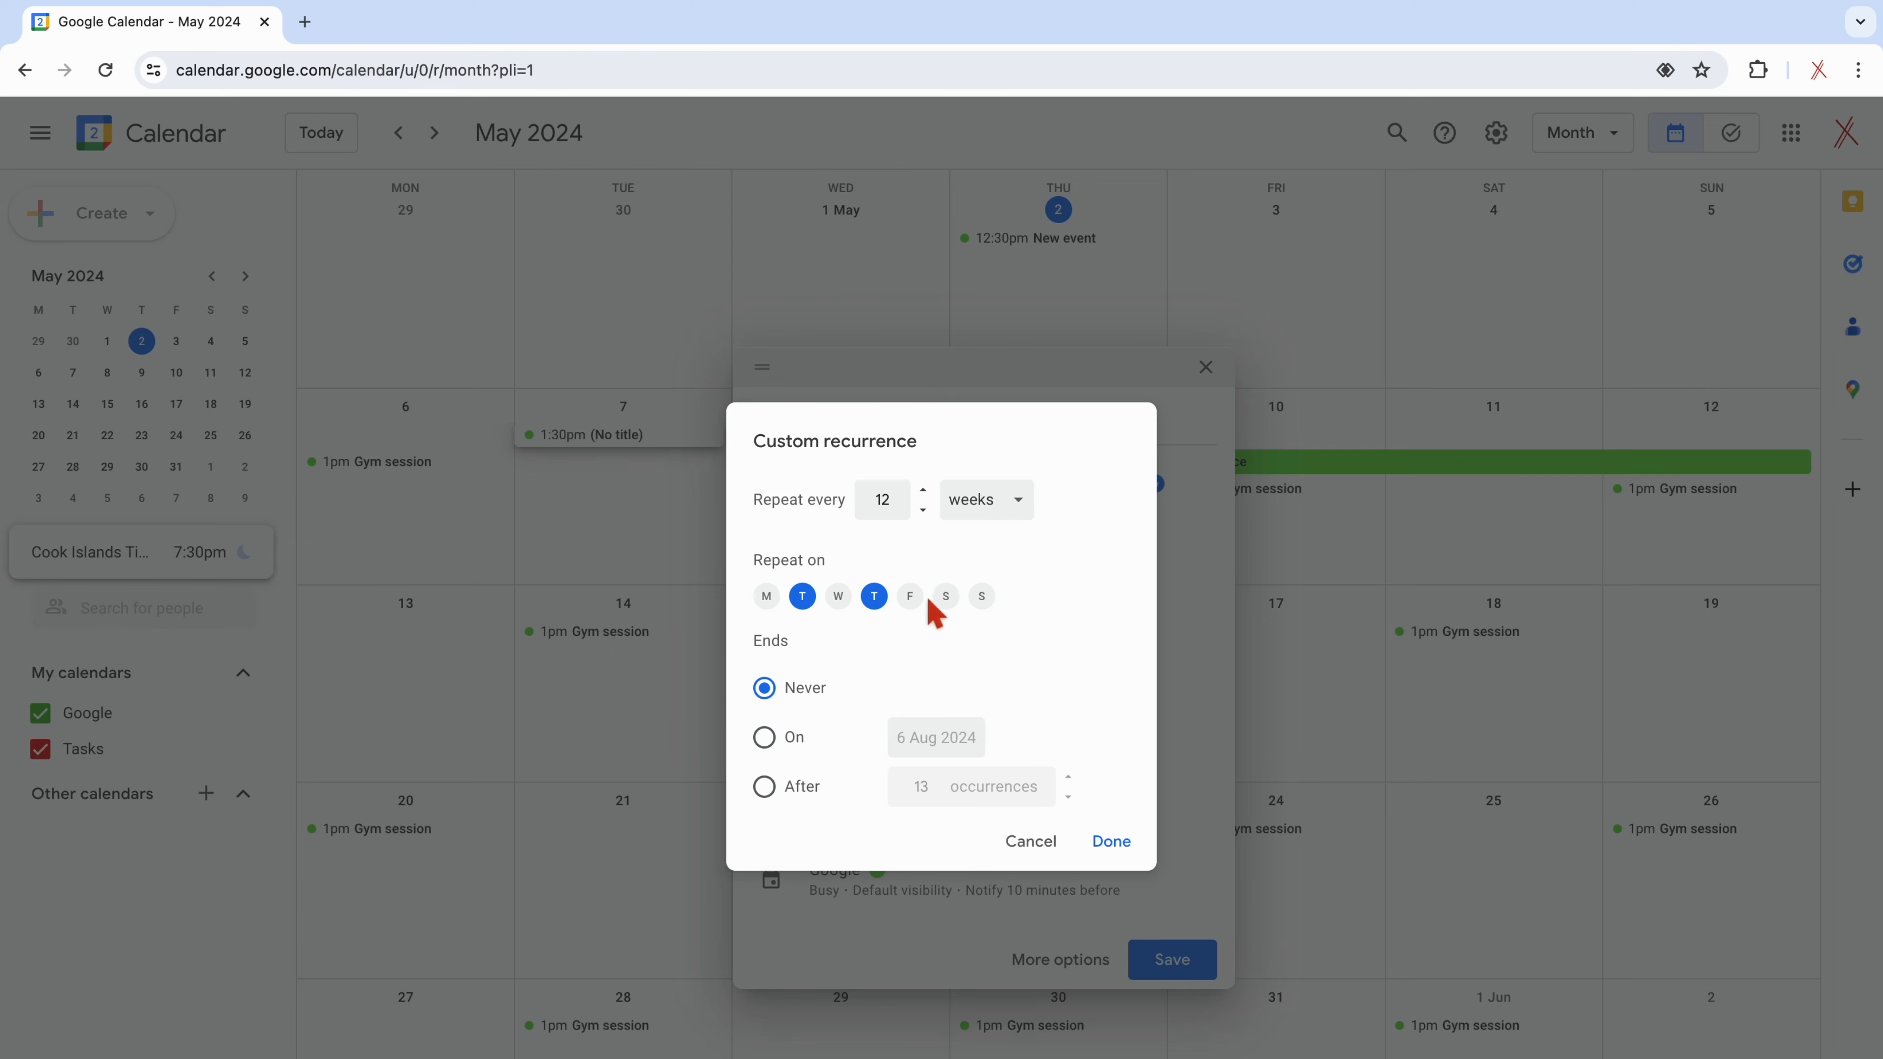
{"action": "left_click", "coordinate": [947, 598]}
- Set the custom recurrence to every 4 weeks on Tuesday only and apply it to the event
{"action": "left_click", "coordinate": [906, 512]}
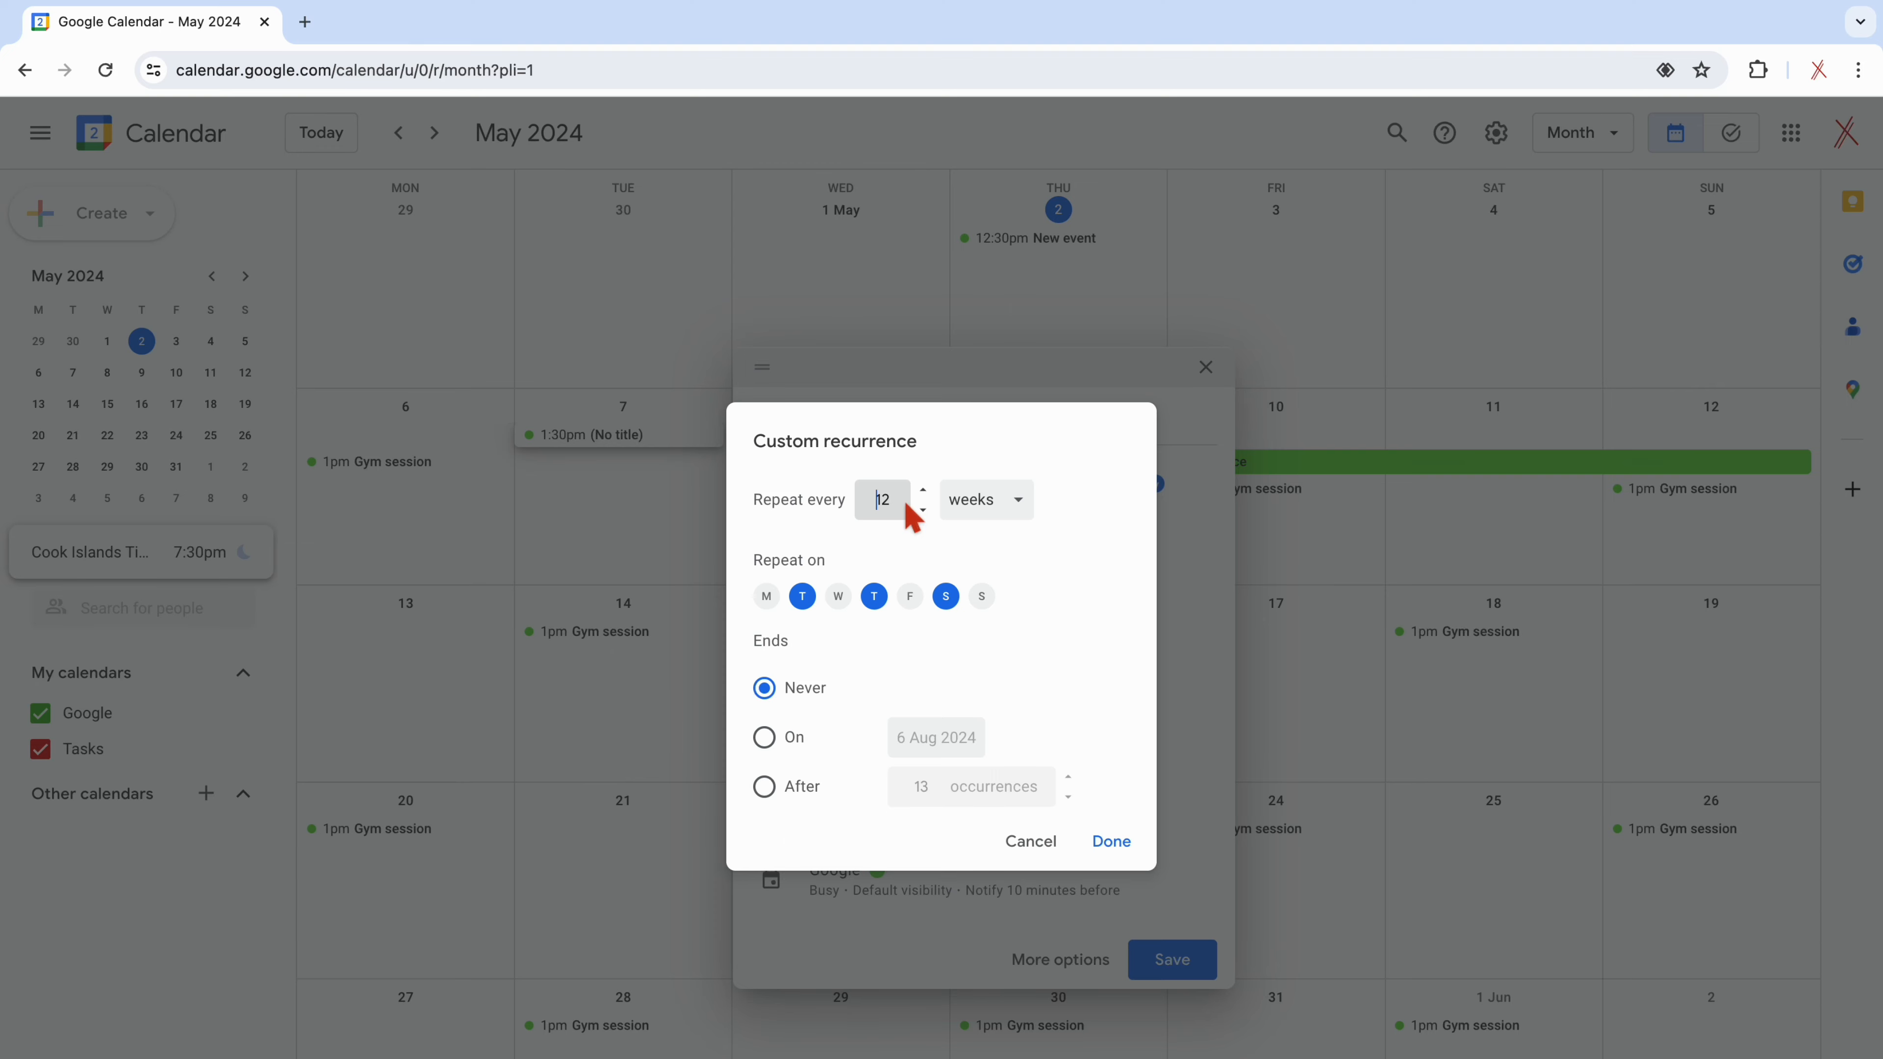
{"action": "key", "text": "BackSpace"}
{"action": "key", "text": "BackSpace"}
{"action": "type", "text": "4"}
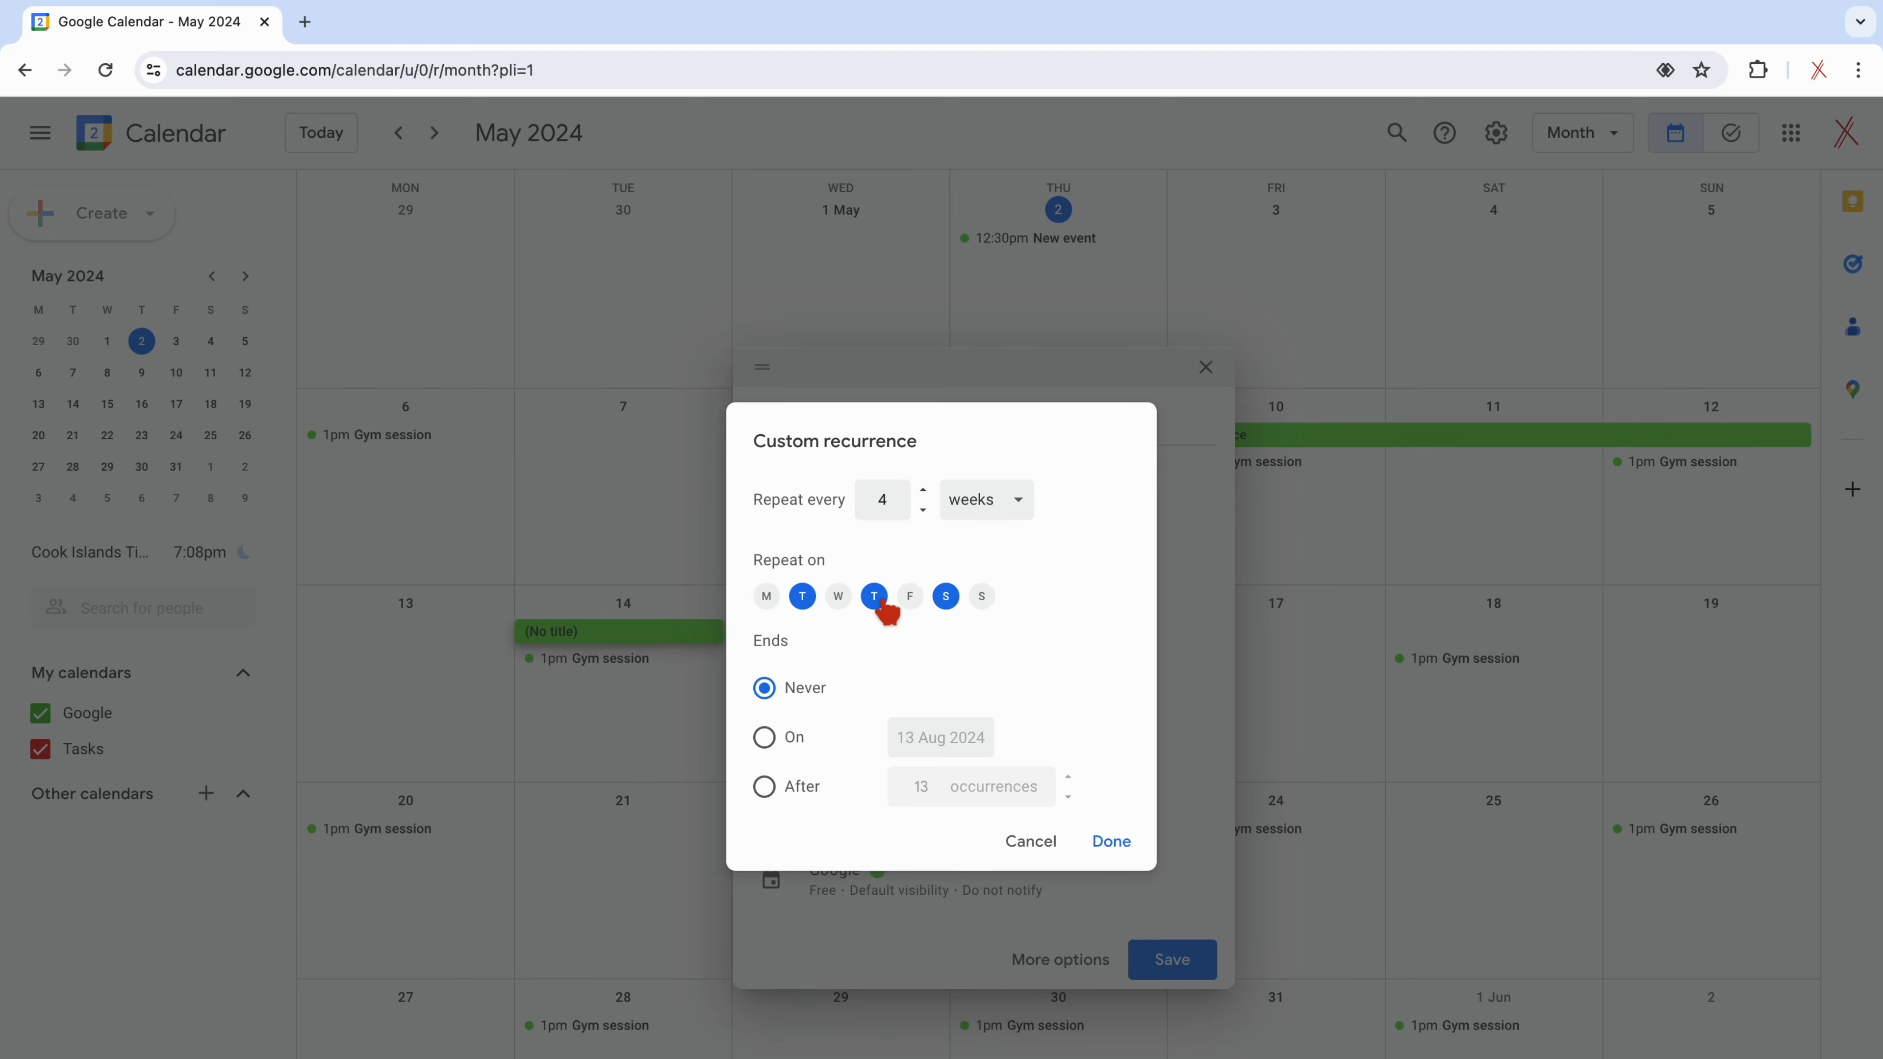
{"action": "left_click", "coordinate": [875, 597]}
{"action": "left_click", "coordinate": [947, 598]}
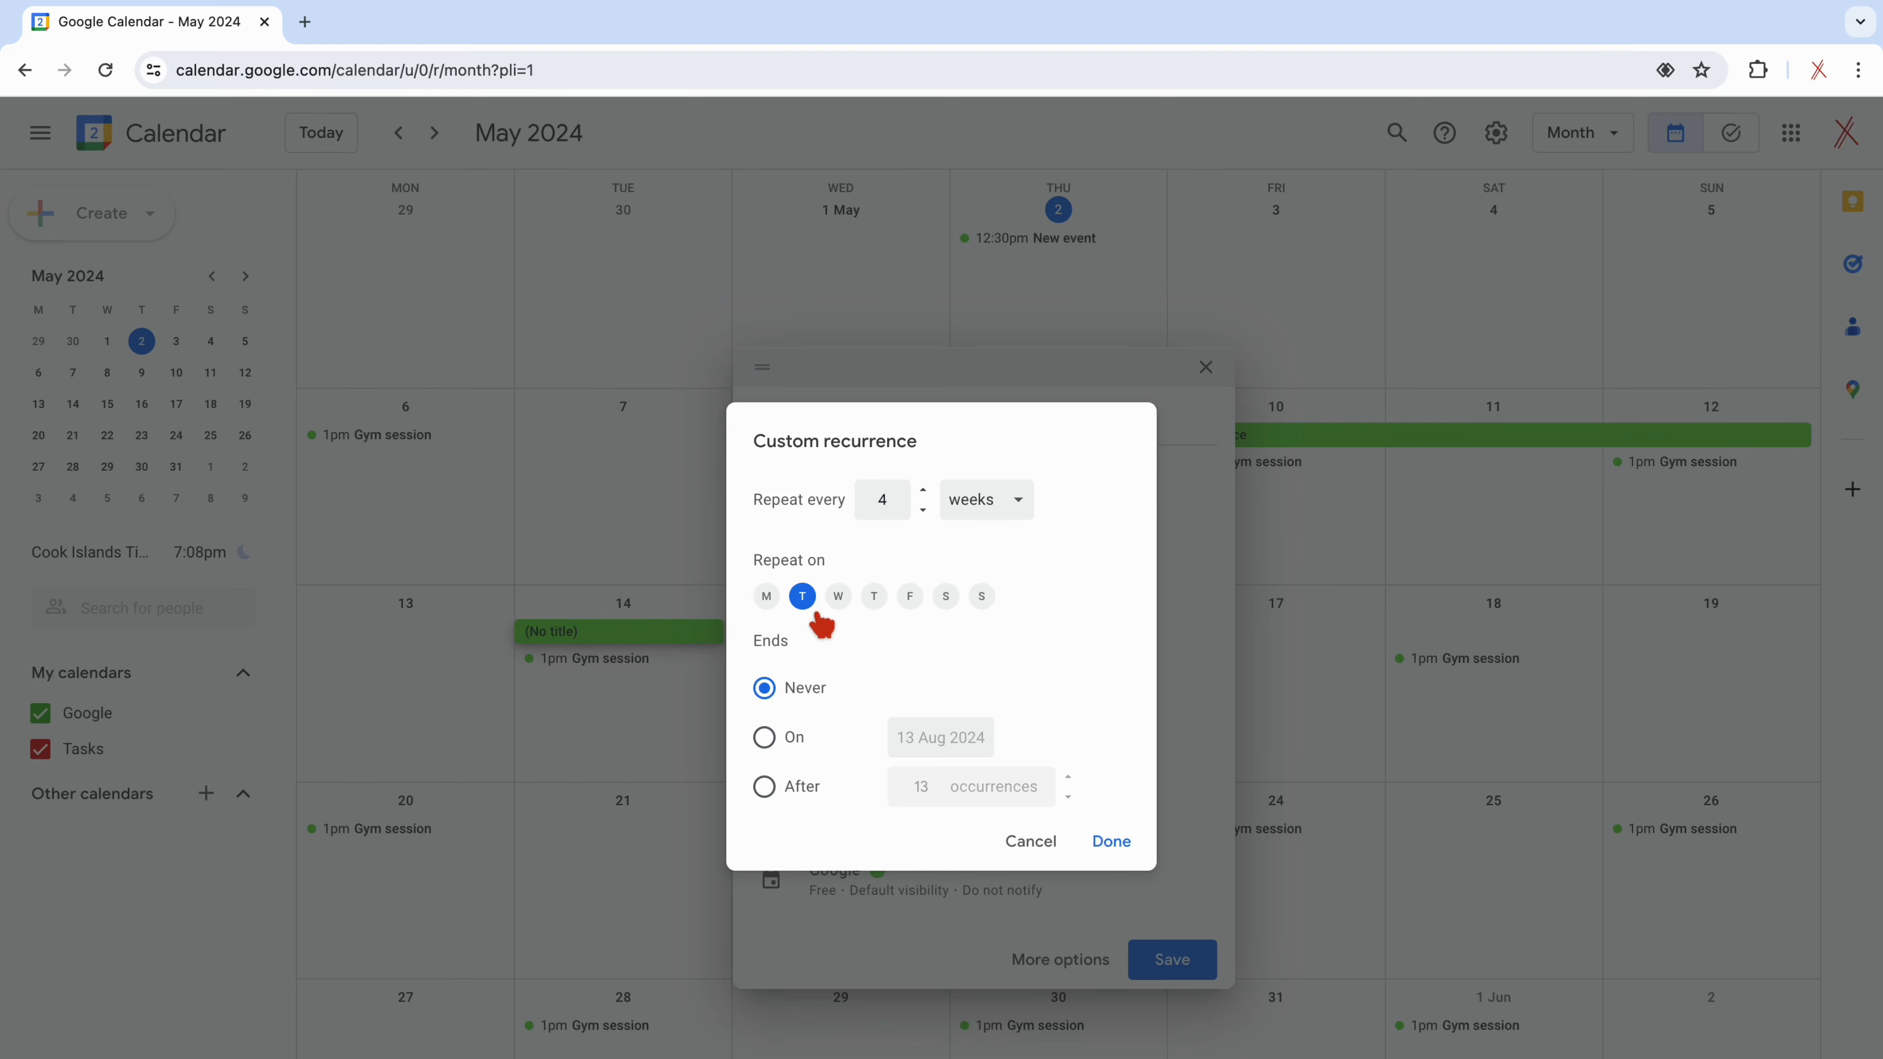
{"action": "left_click", "coordinate": [1115, 847]}
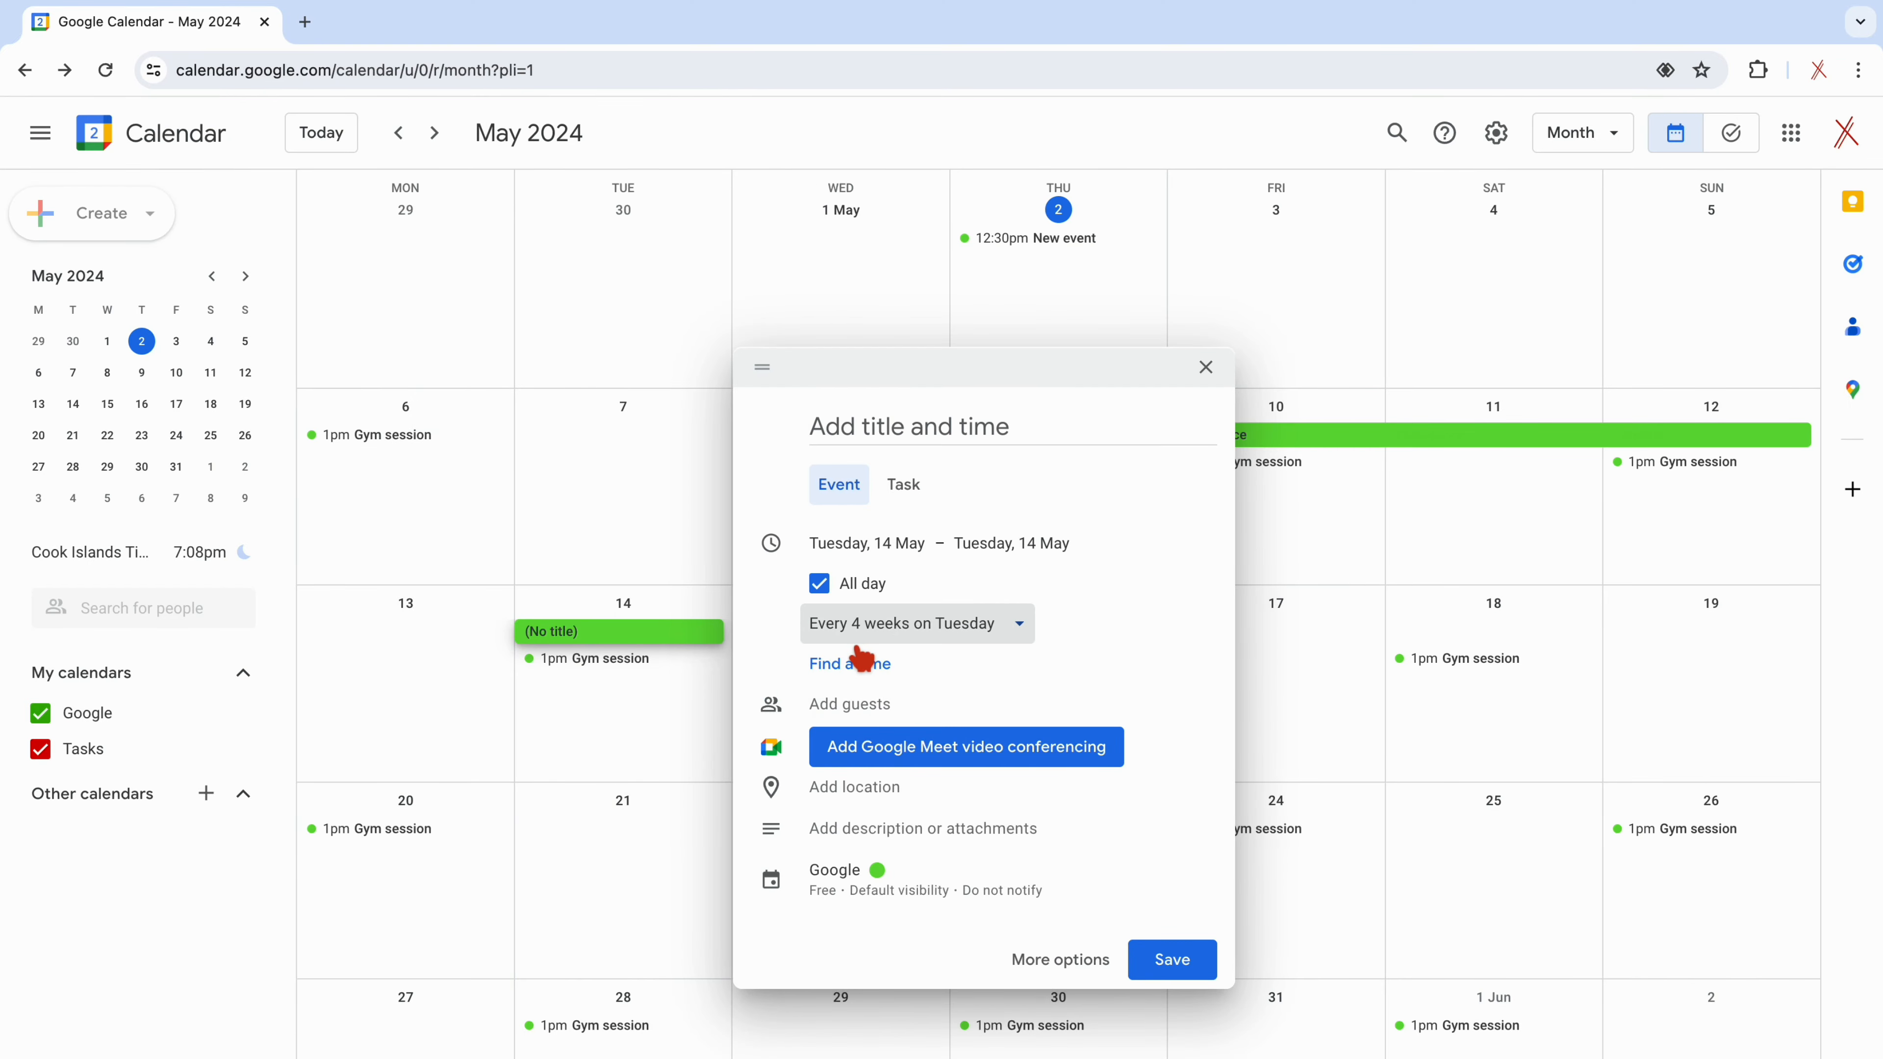
- Title the all-day event on 14 May "Conference meeting" and save it
{"action": "type", "text": "Conference meeting"}
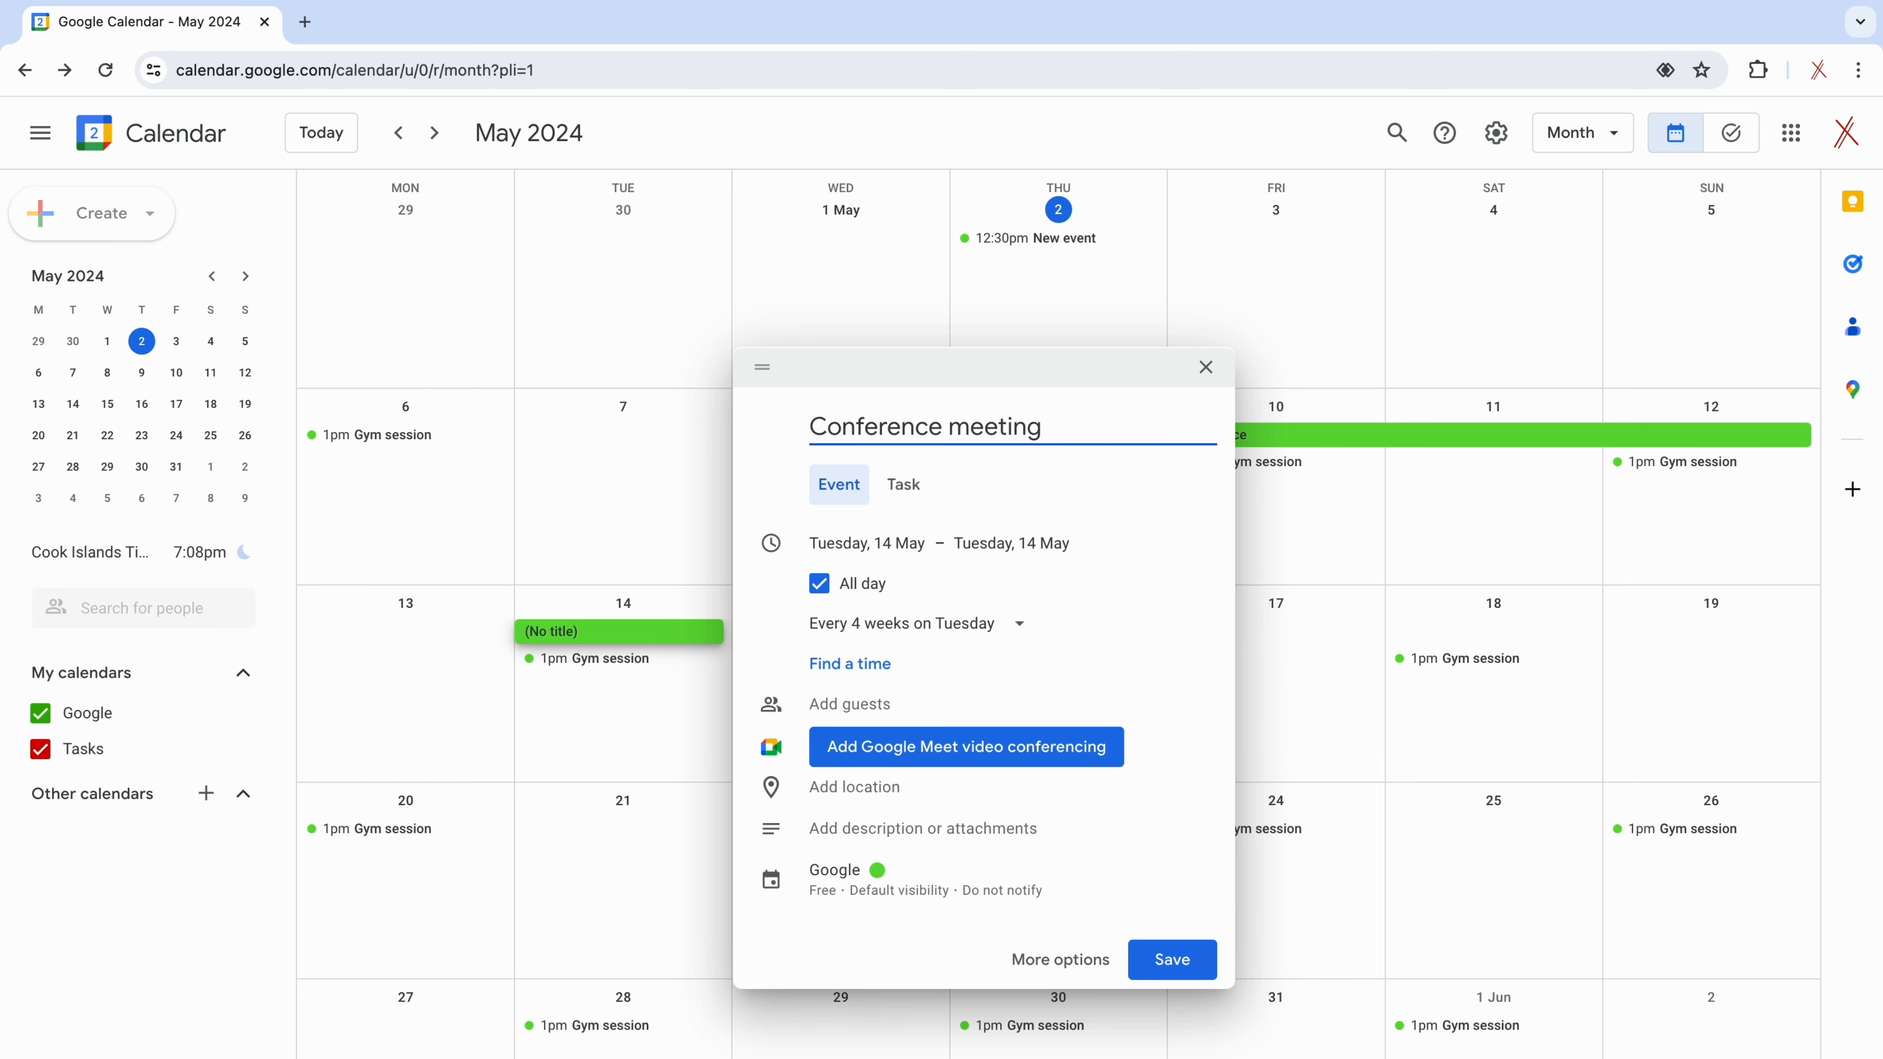
{"action": "left_click", "coordinate": [1195, 978]}
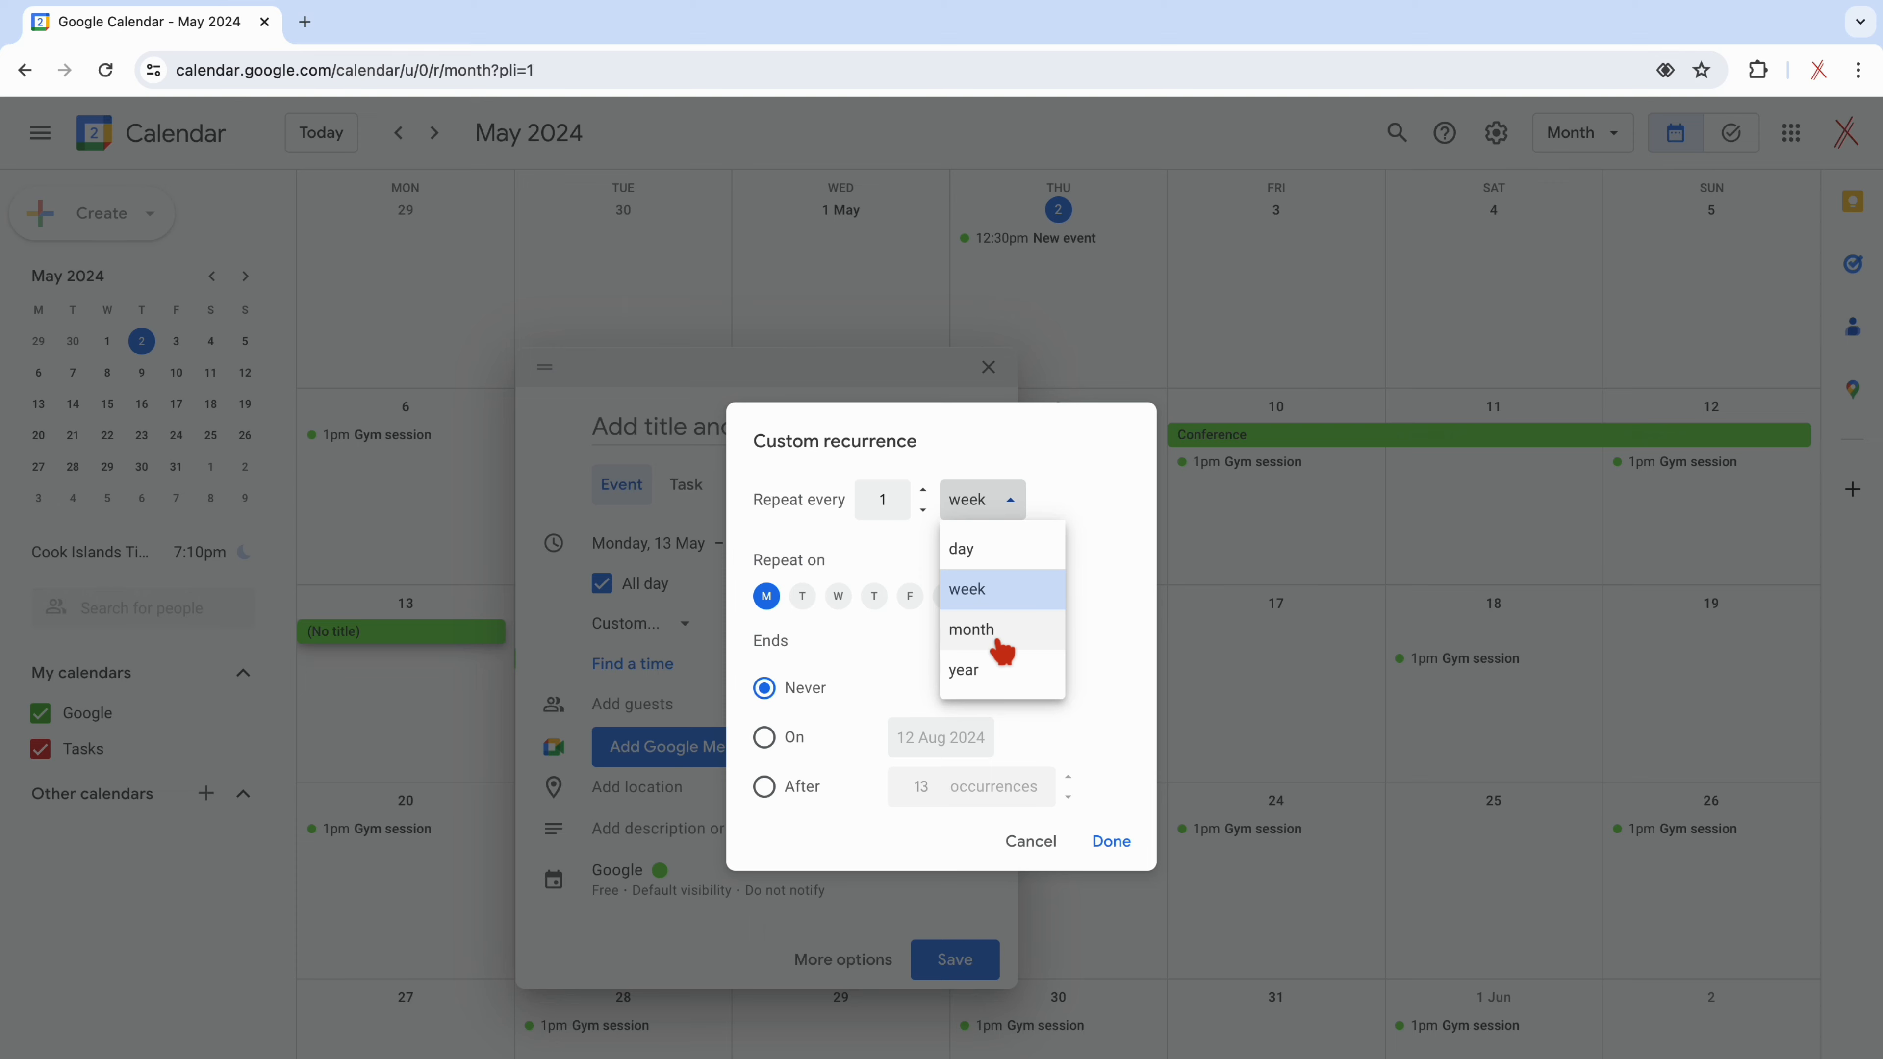
- Set the custom recurrence of the untitled 13 May event to every 5 months
{"action": "left_click", "coordinate": [971, 630]}
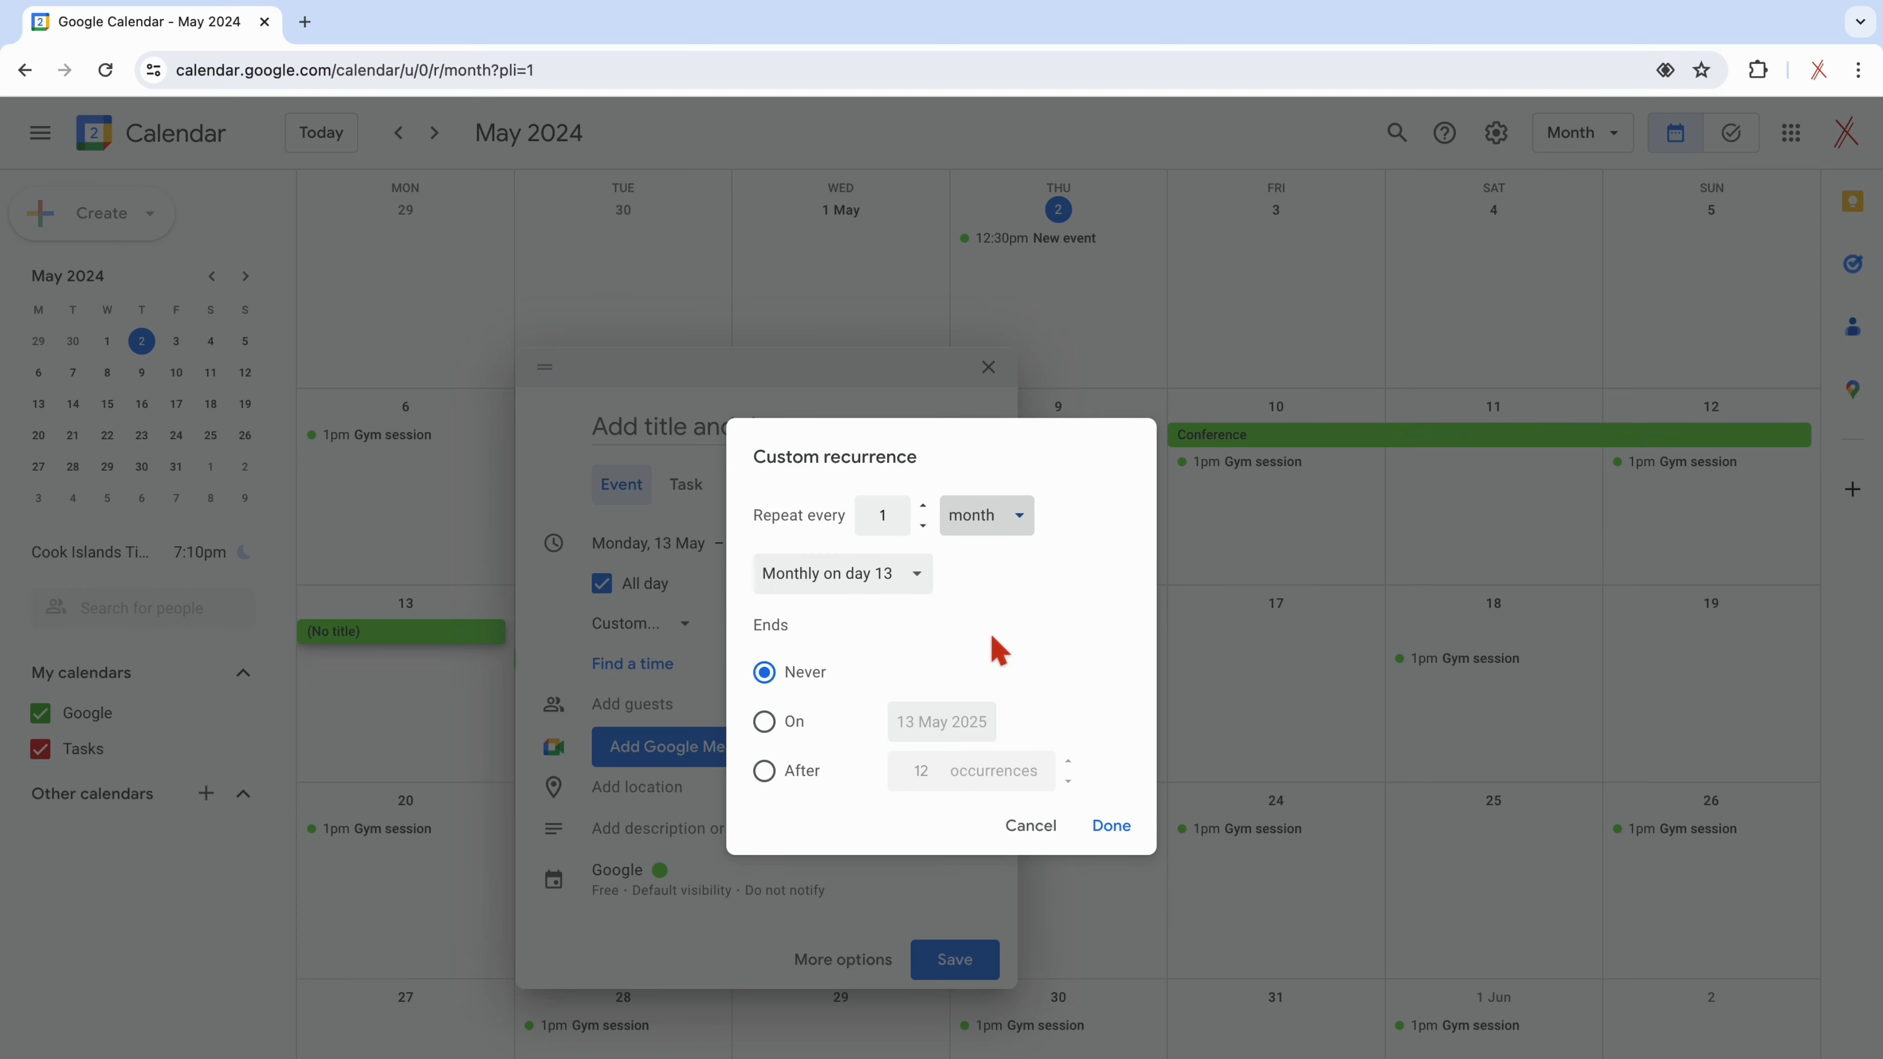
{"action": "left_click", "coordinate": [923, 507]}
{"action": "left_click", "coordinate": [923, 507]}
{"action": "left_click", "coordinate": [923, 506]}
{"action": "left_click", "coordinate": [923, 506]}
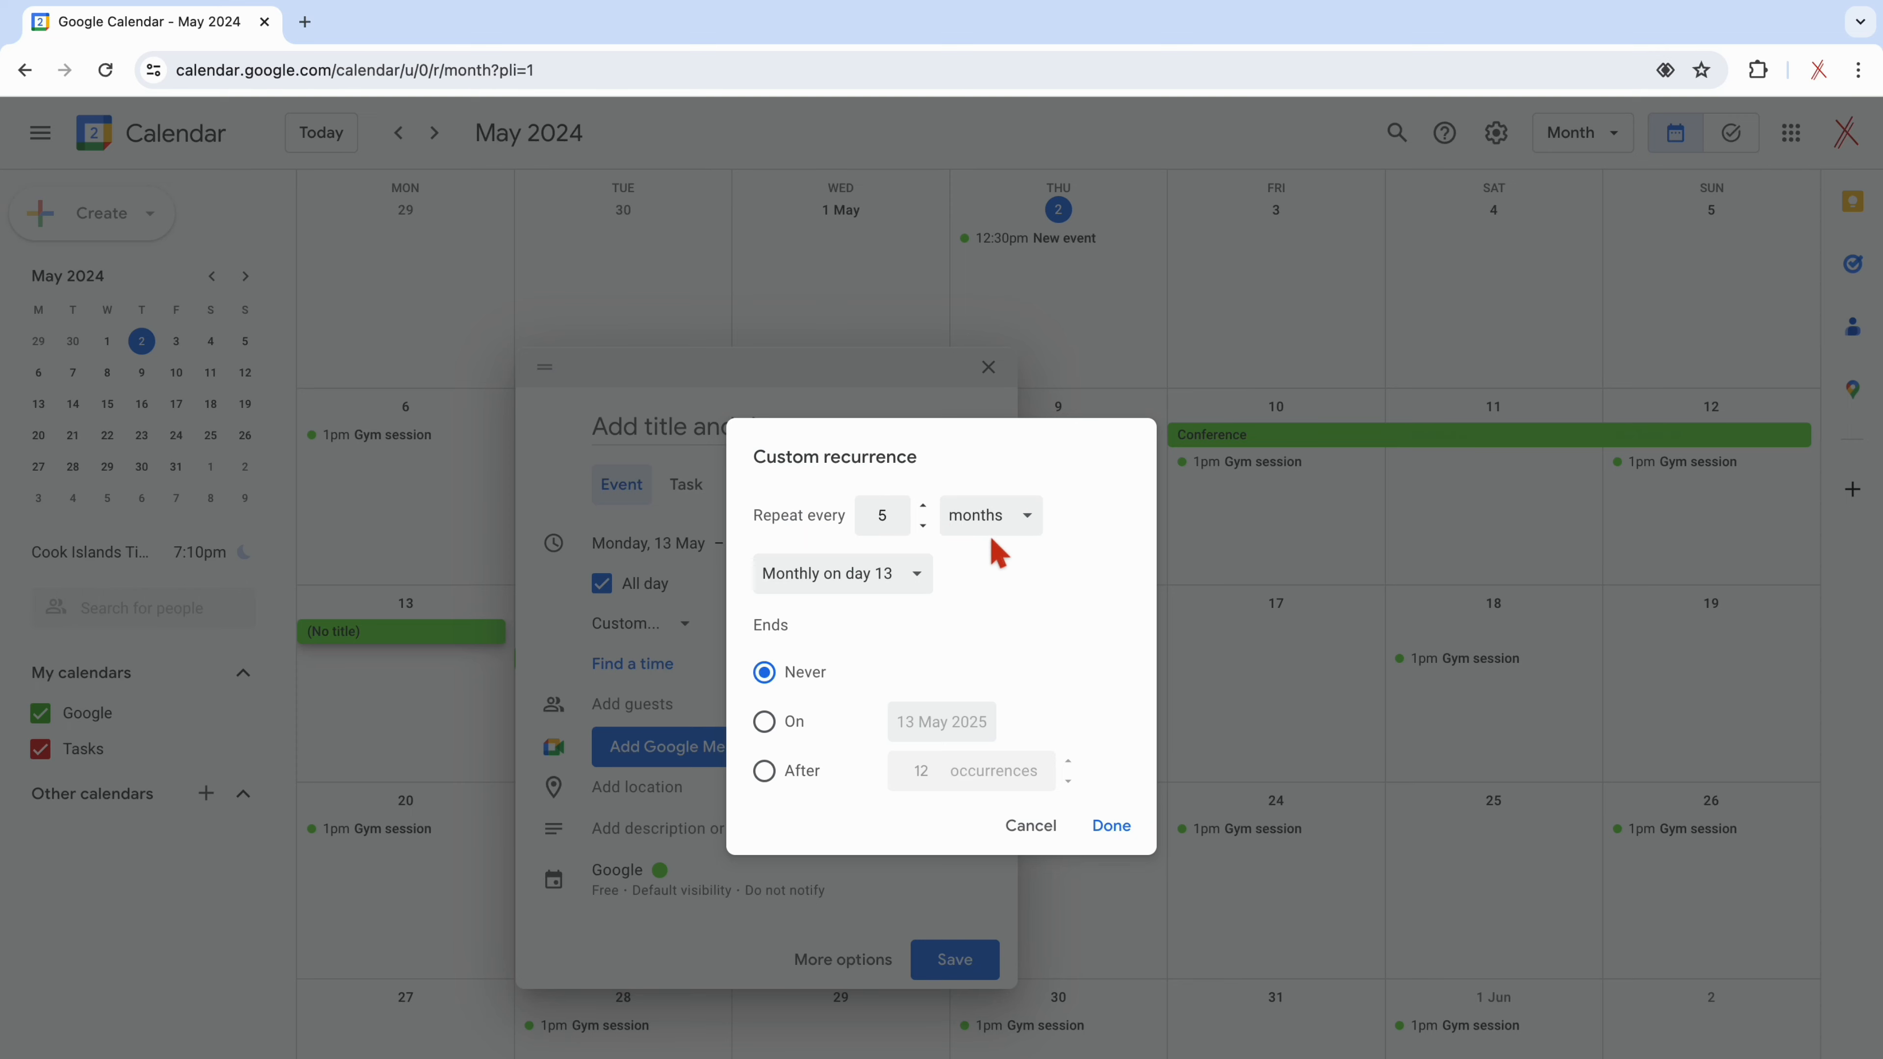
- Make the monthly recurrence fall on the second Monday
{"action": "left_click", "coordinate": [918, 578]}
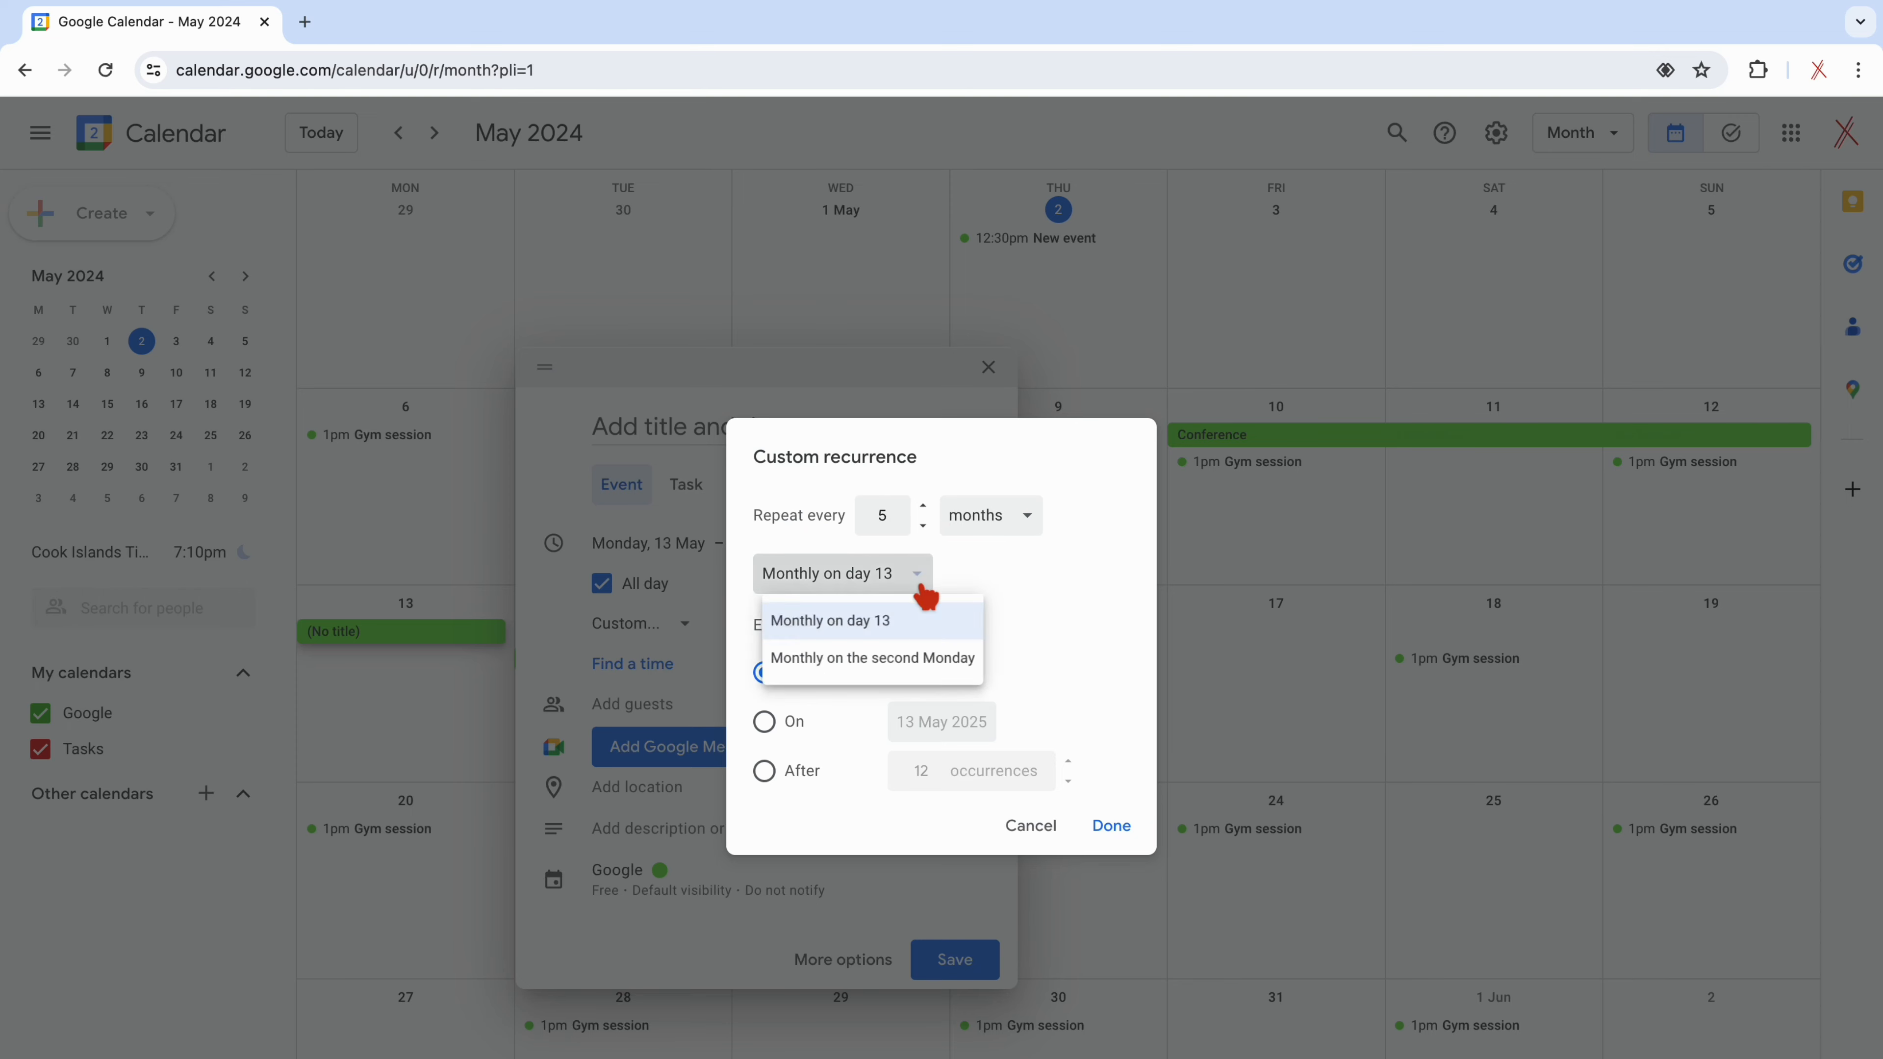
{"action": "left_click", "coordinate": [897, 635]}
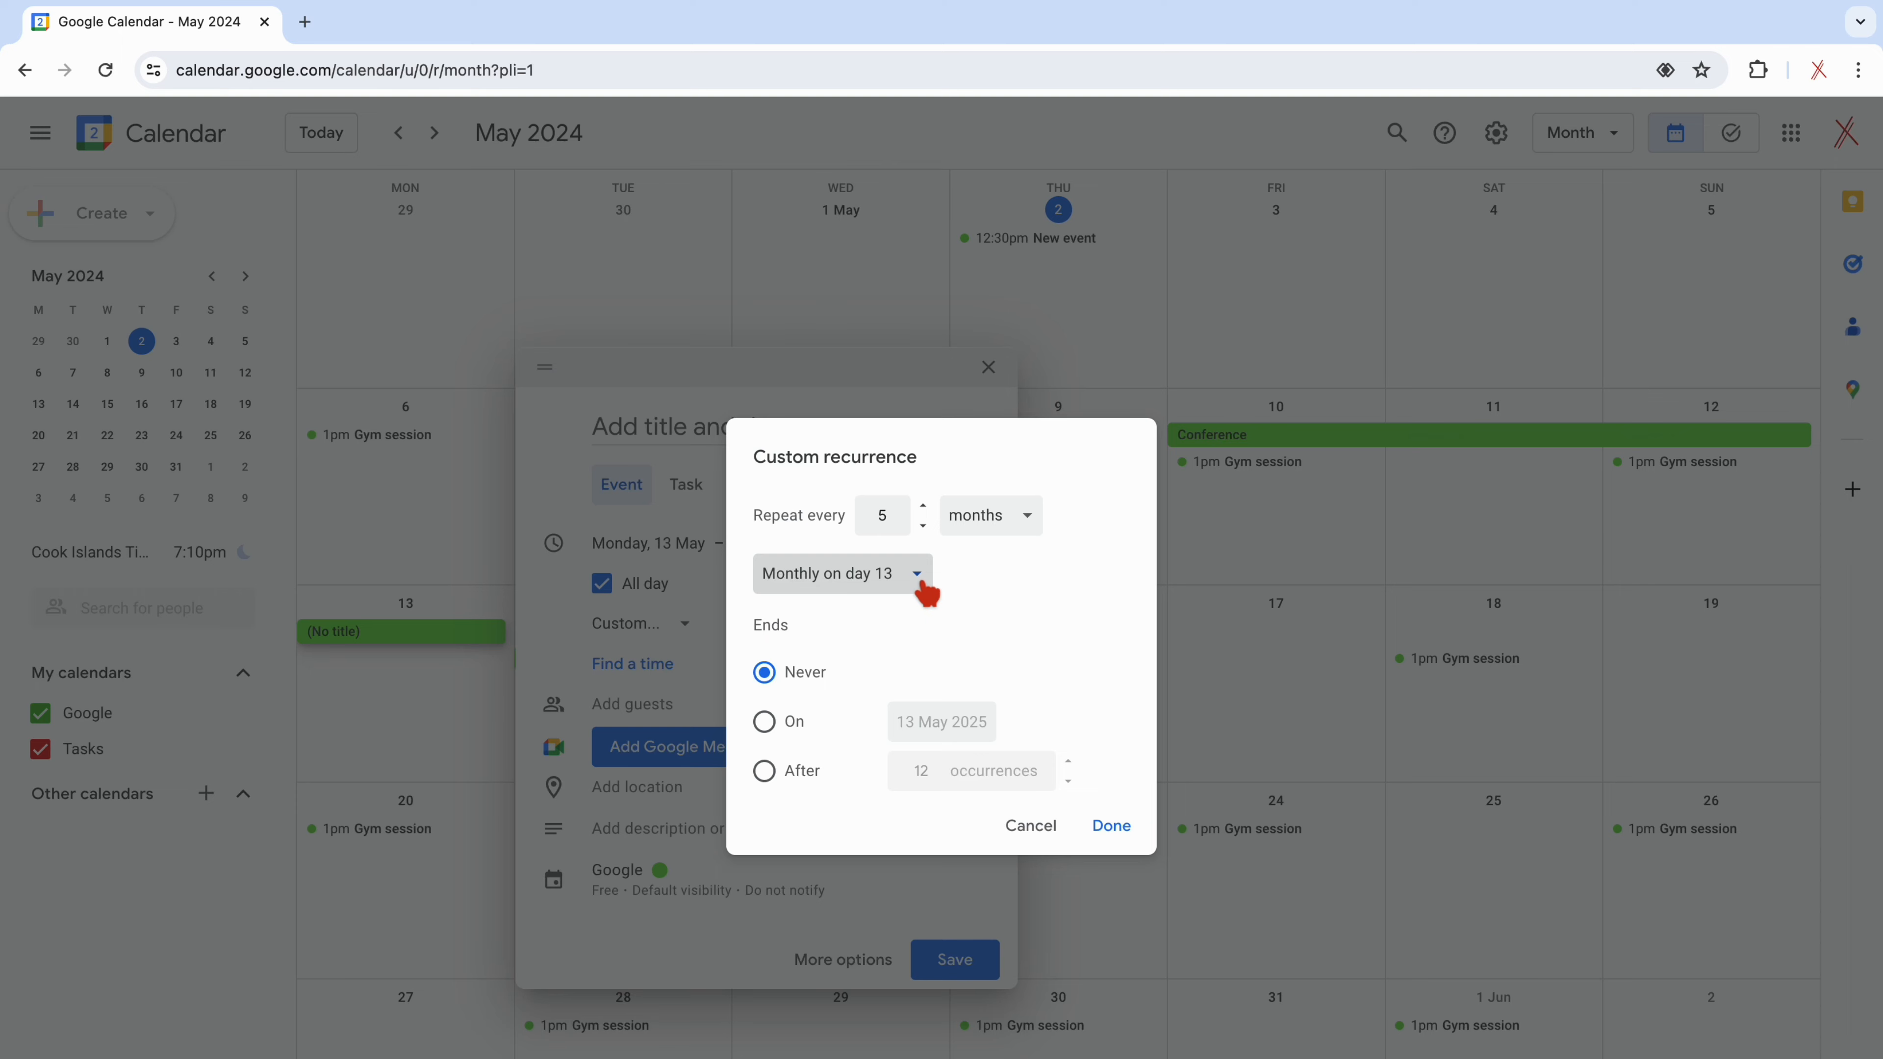
{"action": "left_click", "coordinate": [923, 586]}
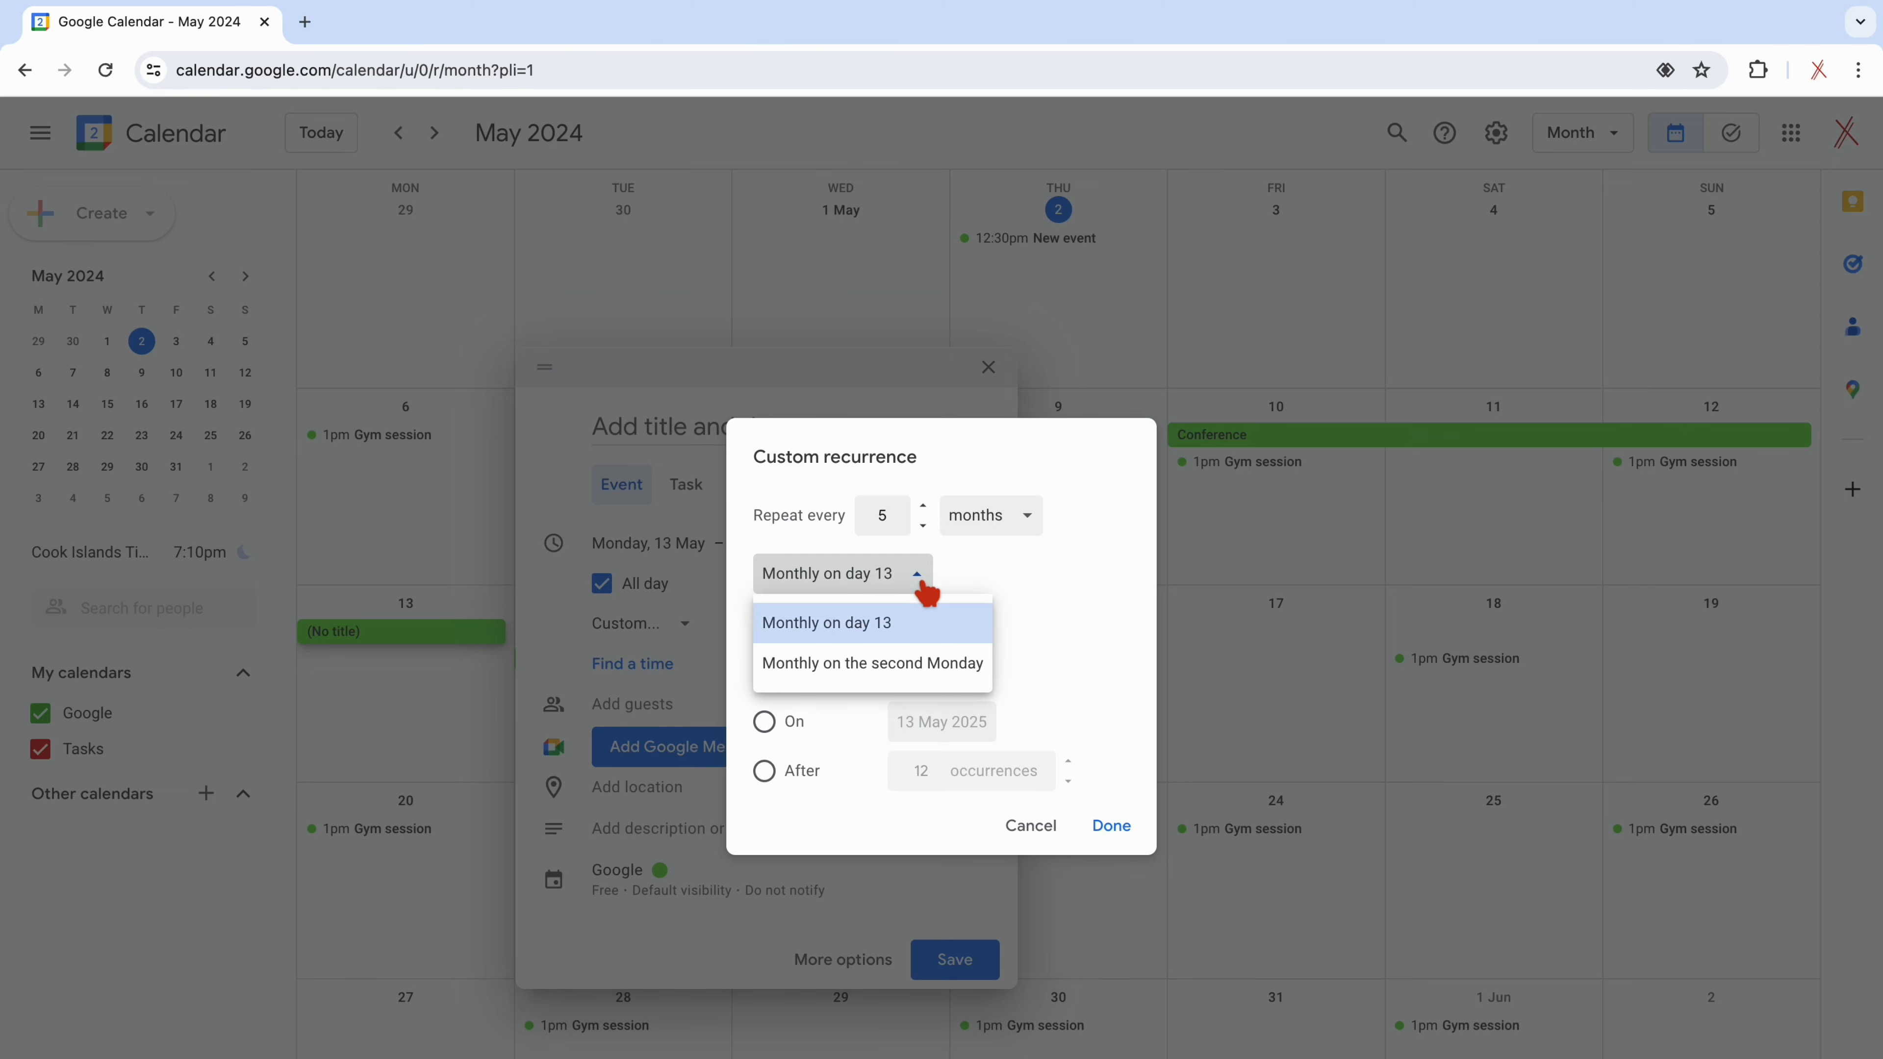
{"action": "left_click", "coordinate": [895, 667]}
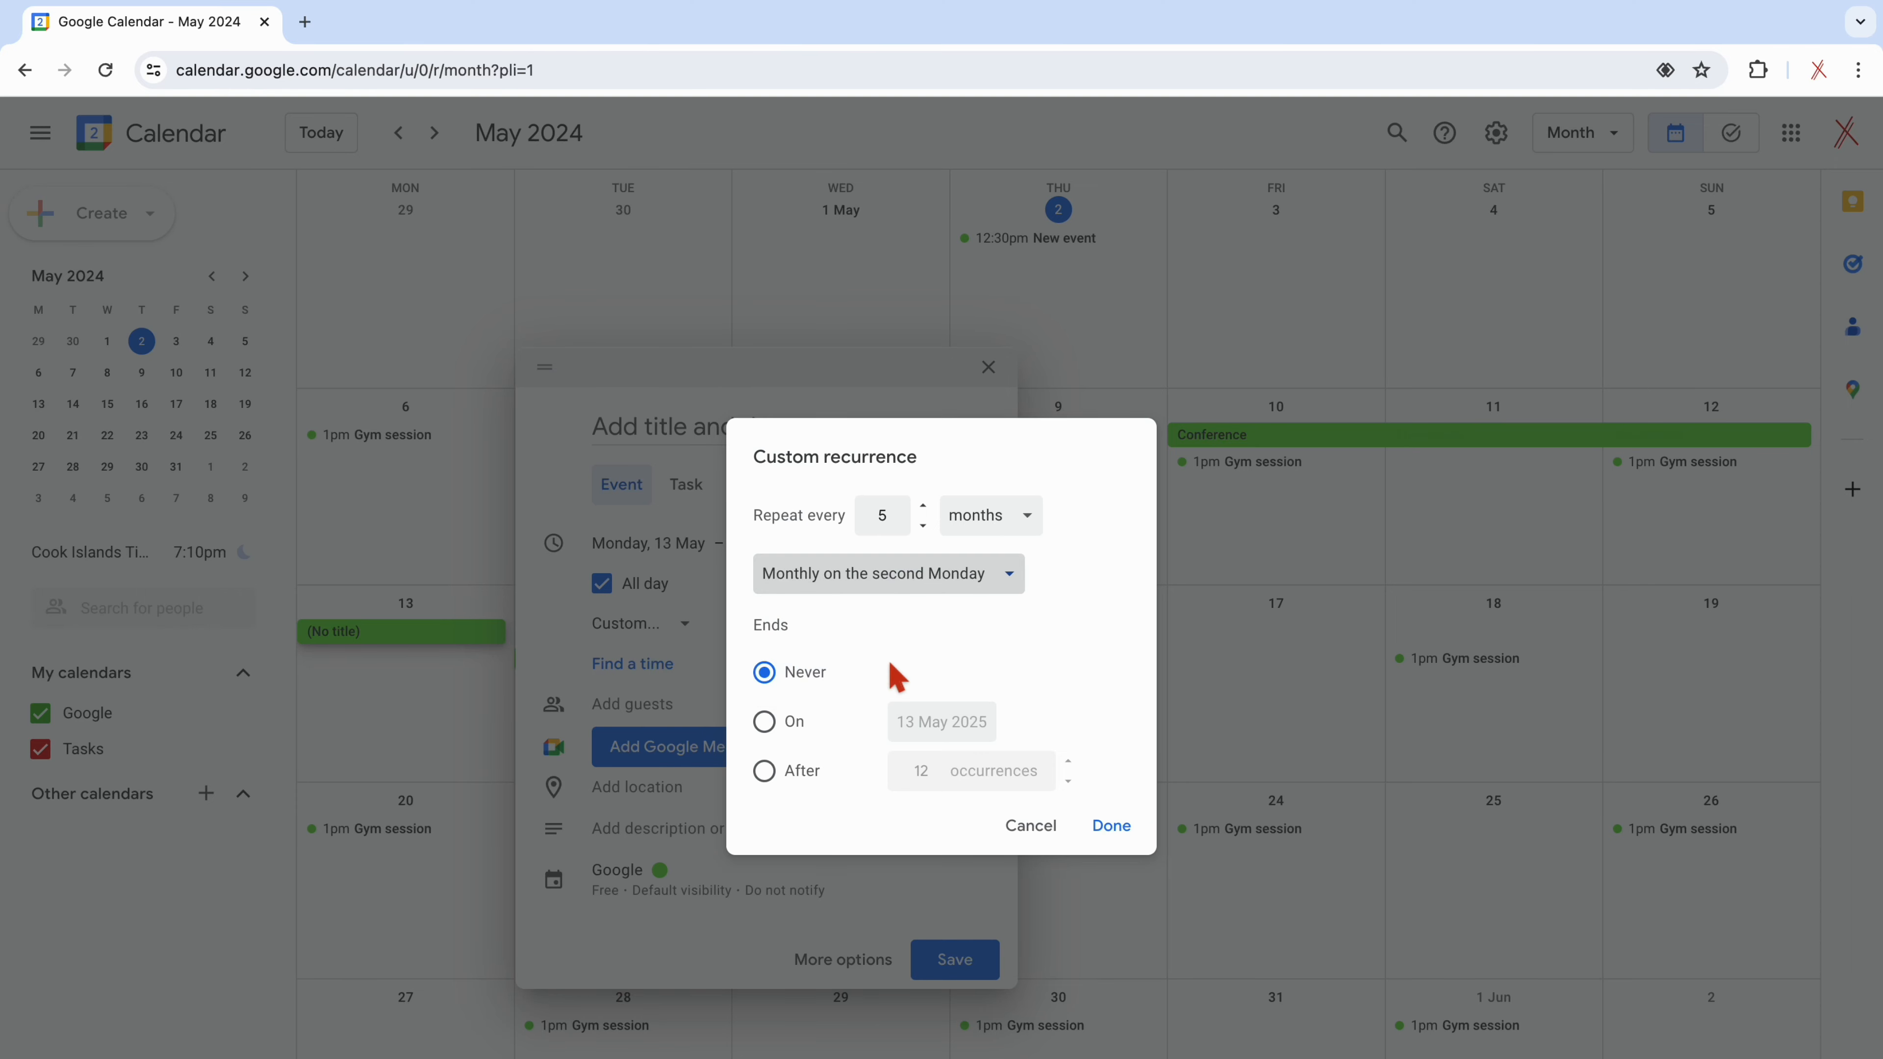
- Set the repeat interval to 3 months and apply the custom recurrence
{"action": "left_click", "coordinate": [932, 527]}
{"action": "left_click", "coordinate": [931, 528]}
{"action": "left_click", "coordinate": [1112, 829]}
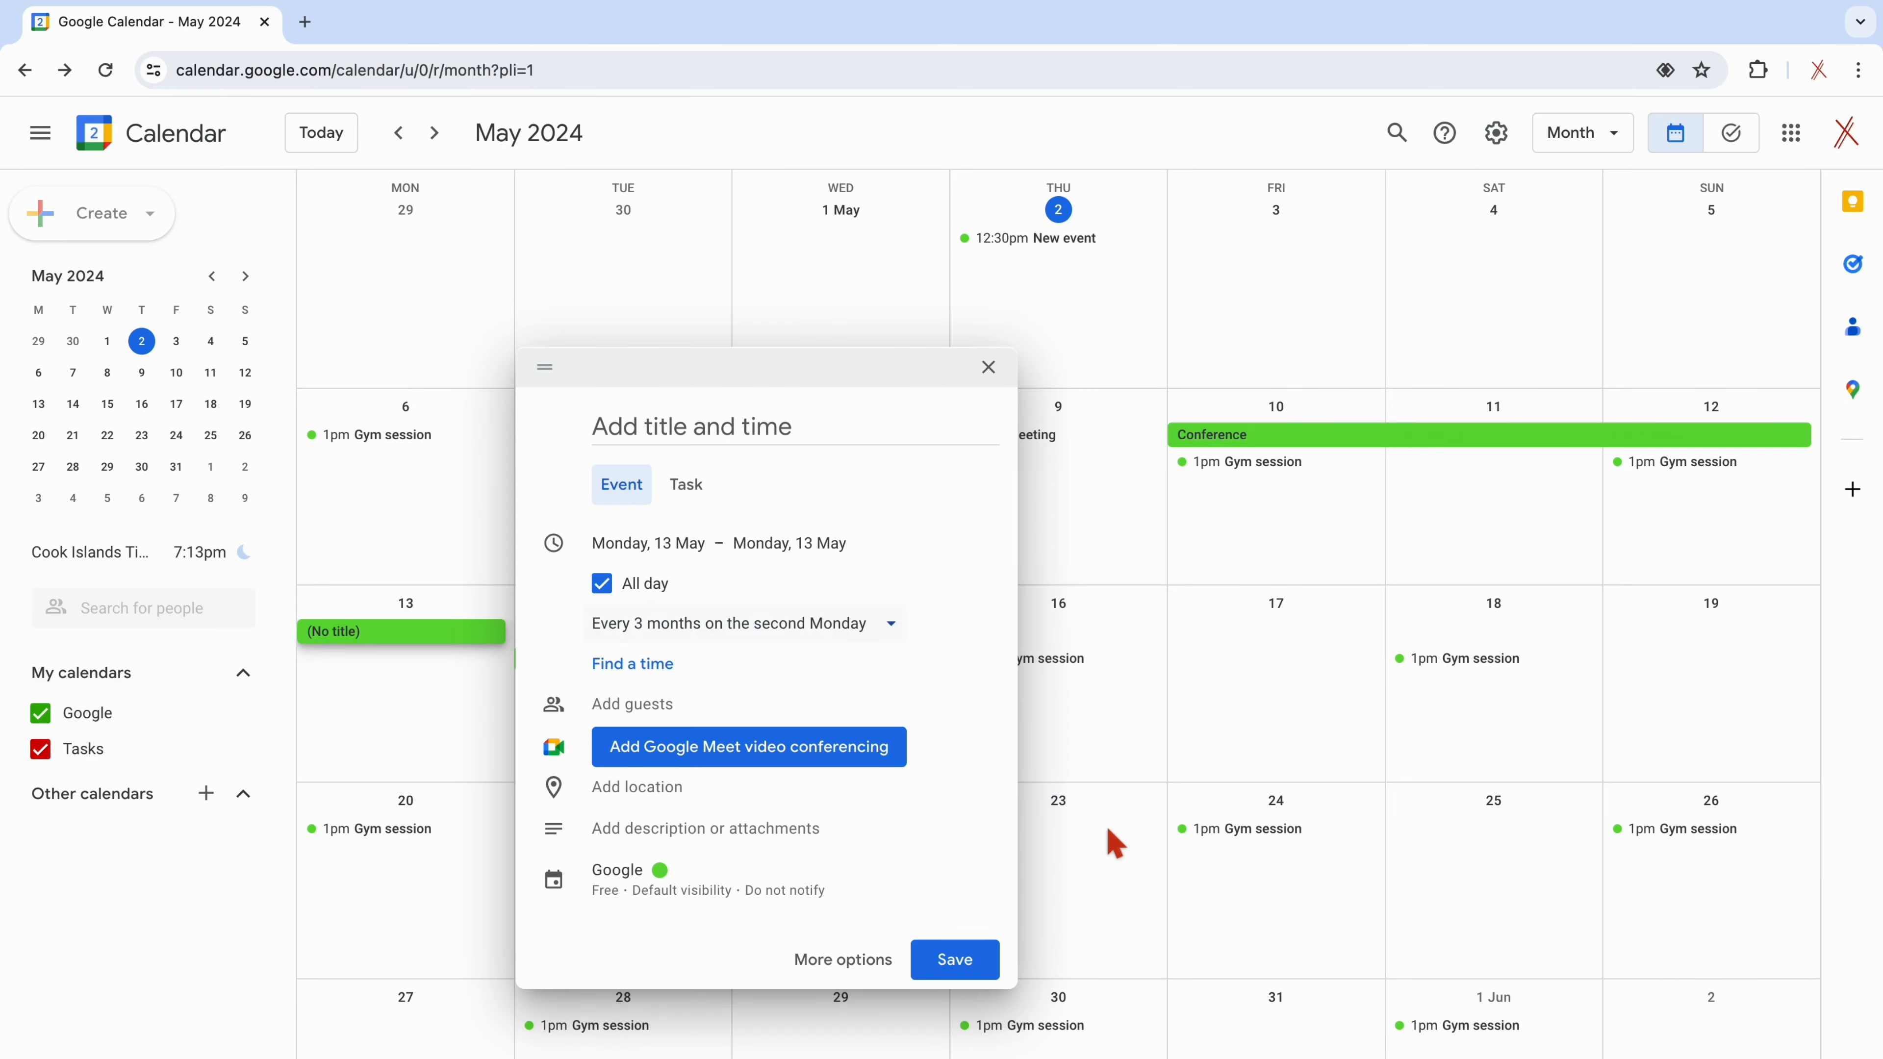
- Title the 13 May event "Appointment - dentist" and save it
{"action": "left_click", "coordinate": [708, 435]}
{"action": "type", "text": "Appointment - dentist"}
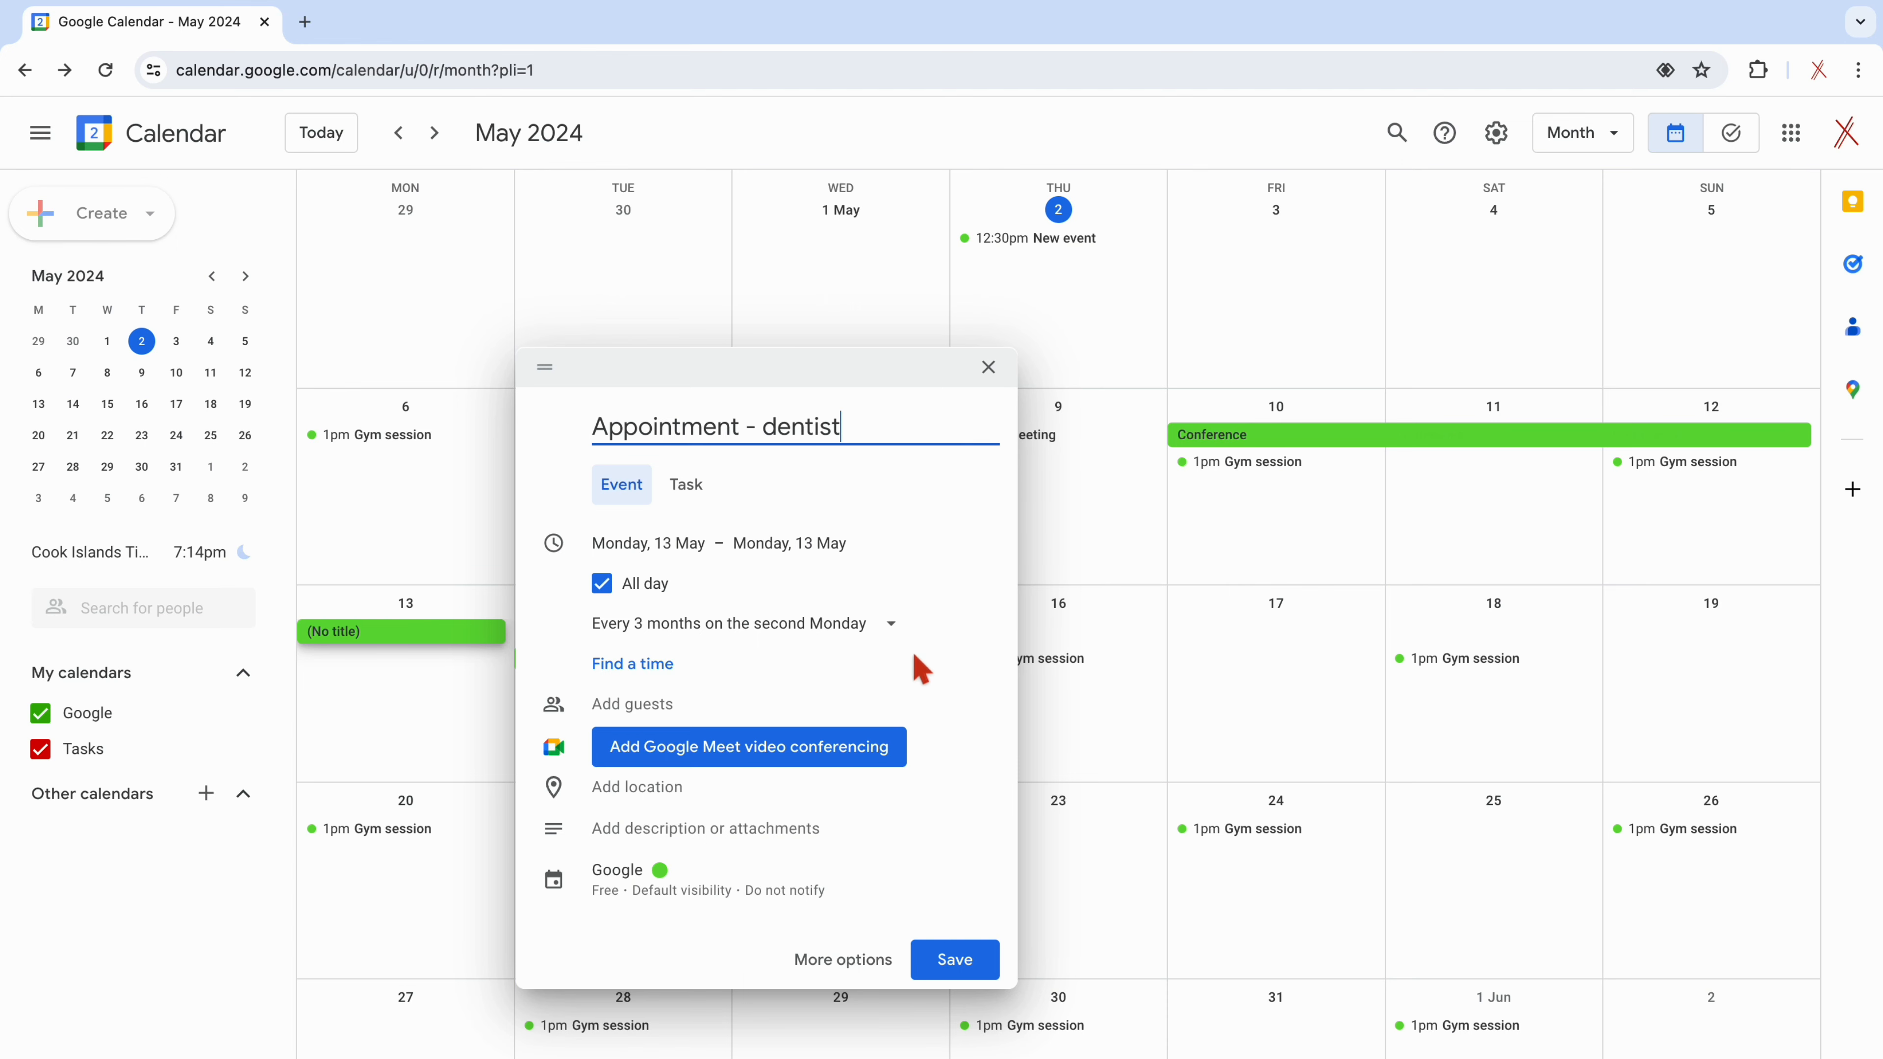
{"action": "left_click", "coordinate": [957, 964]}
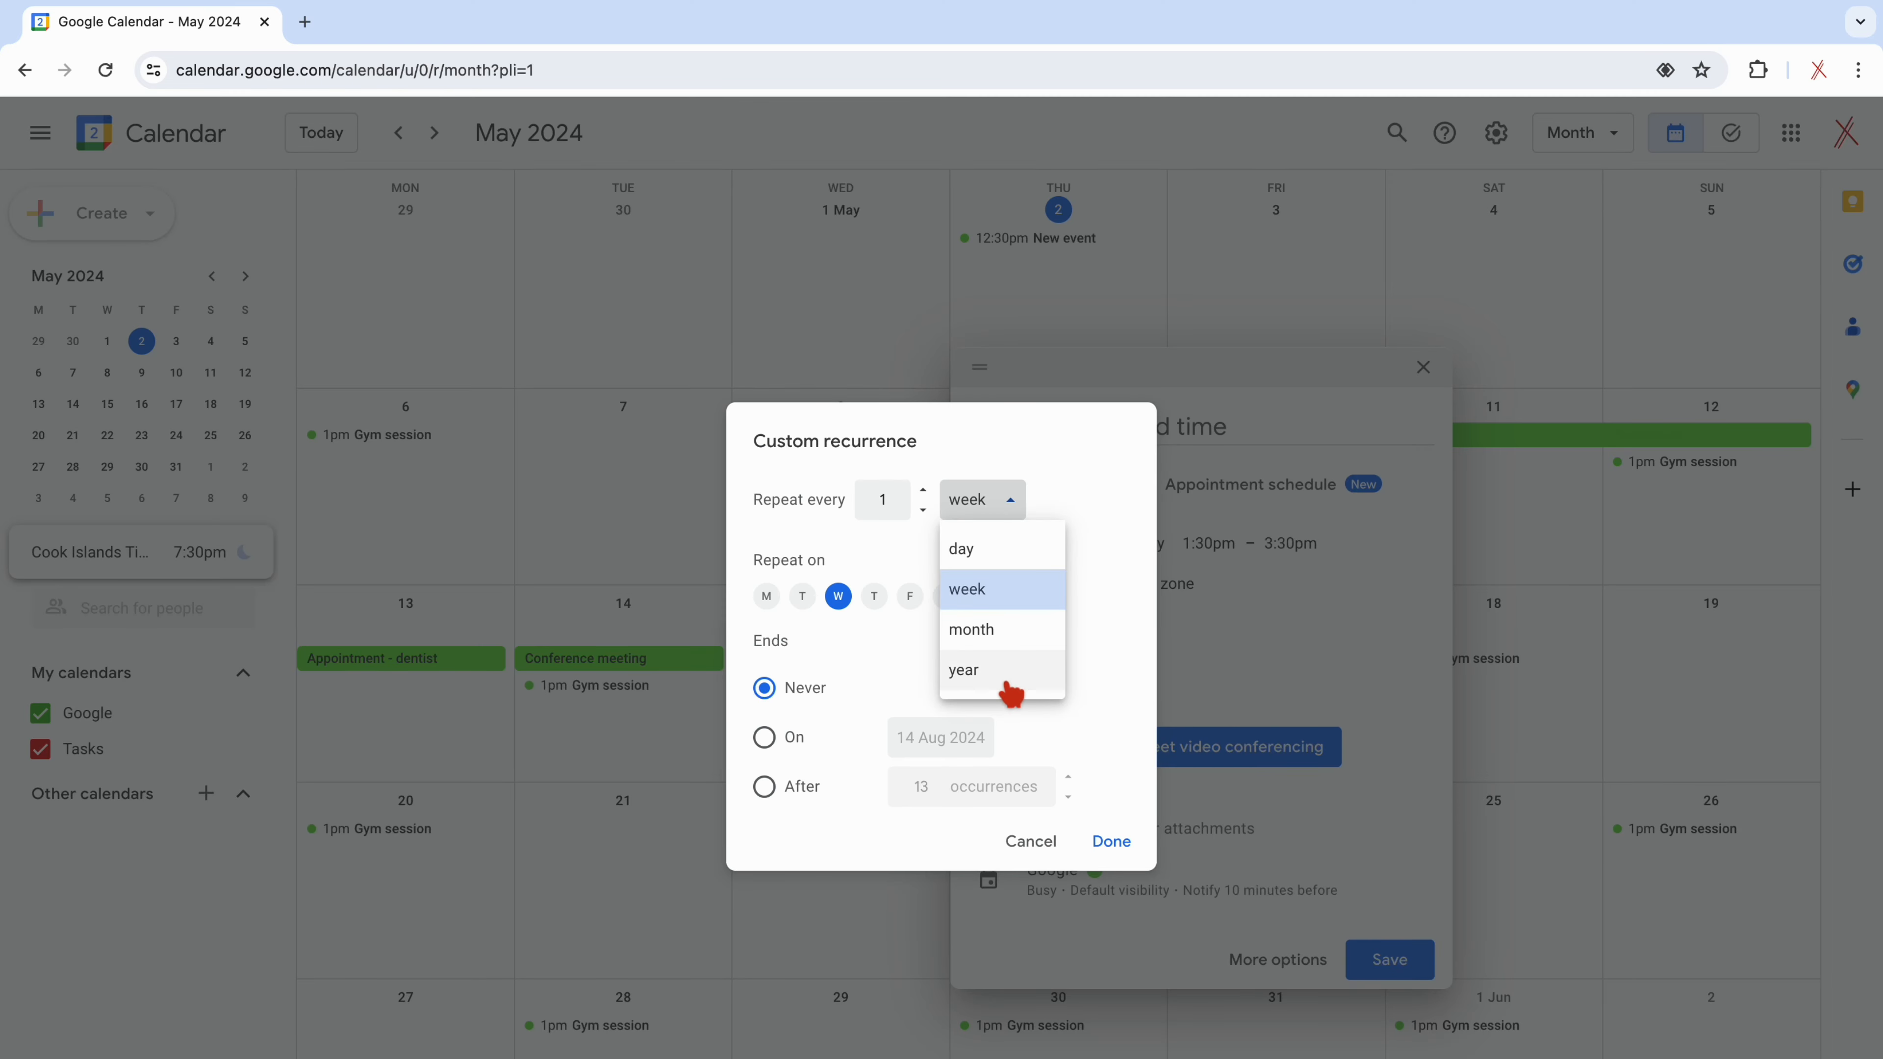
- Switch the untitled event's custom recurrence to a yearly basis and adjust the number of years between repeats
{"action": "left_click", "coordinate": [1008, 667]}
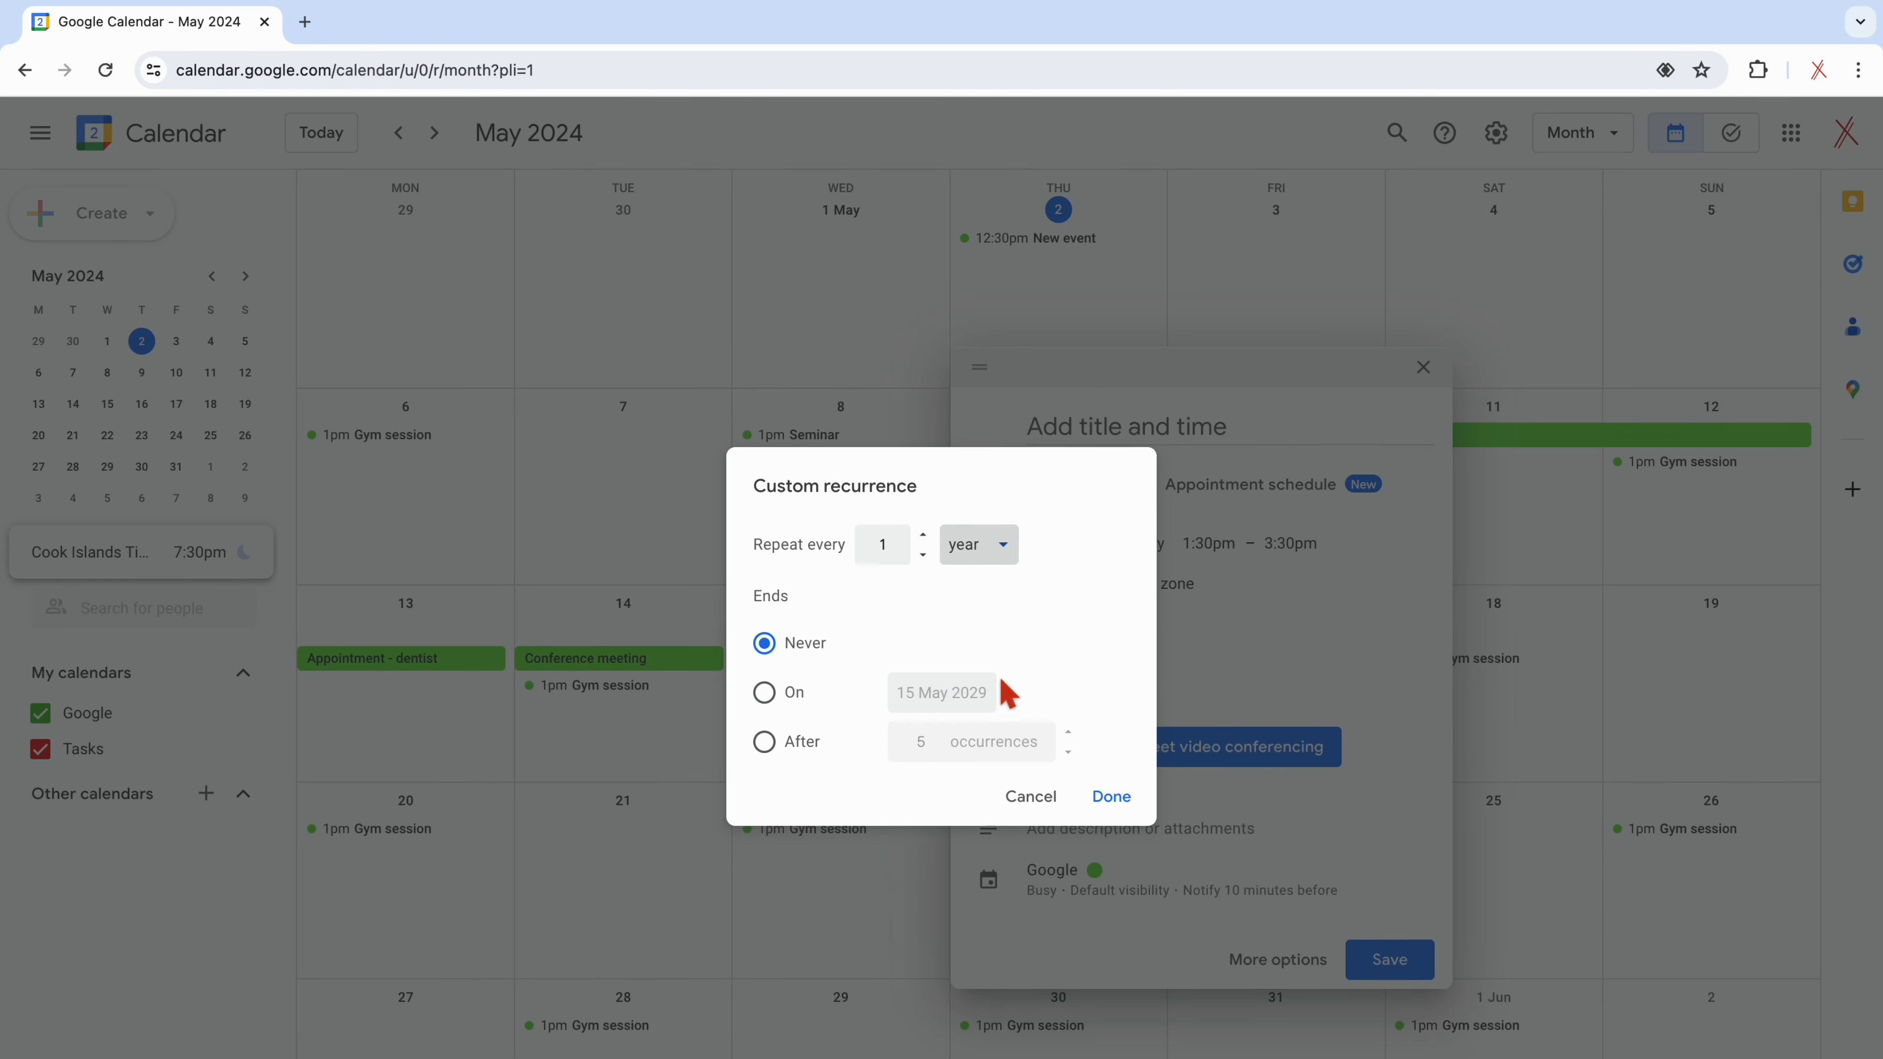
{"action": "left_click", "coordinate": [924, 535]}
{"action": "left_click", "coordinate": [925, 535]}
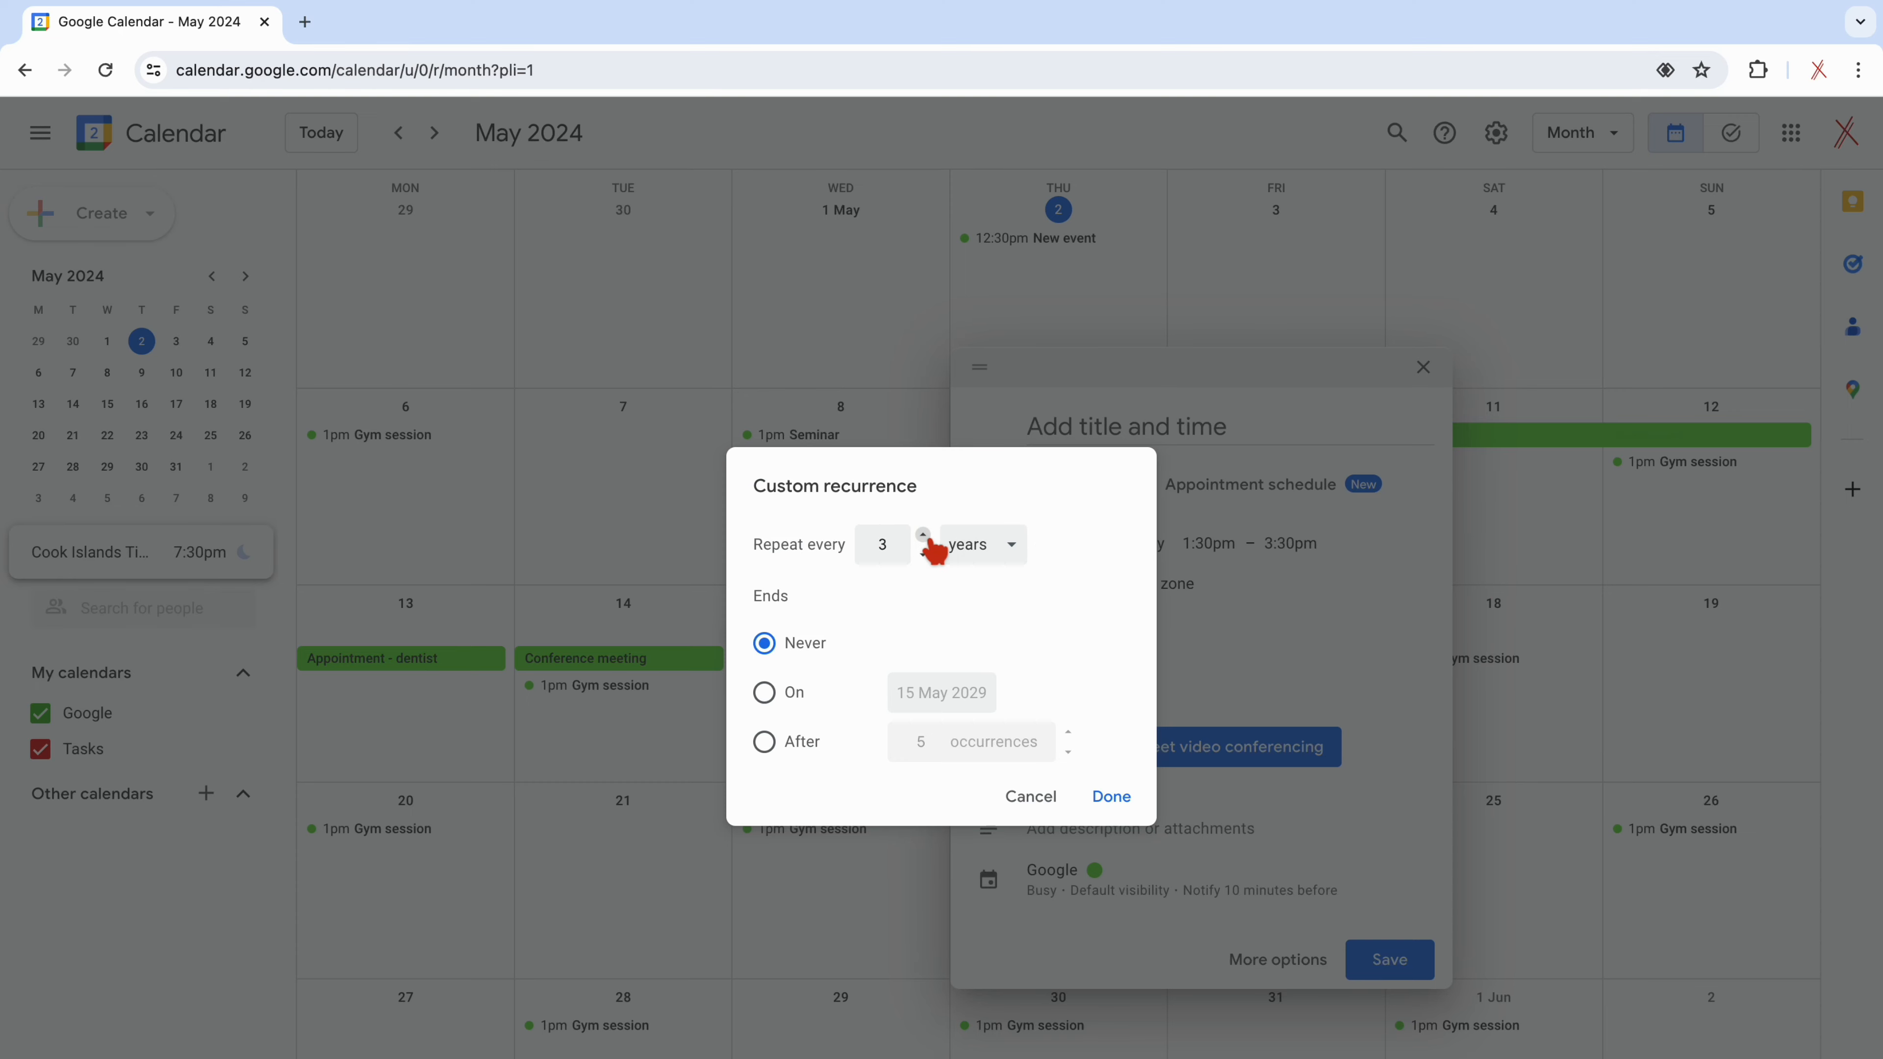
{"action": "left_click", "coordinate": [924, 535]}
{"action": "left_click", "coordinate": [925, 535]}
{"action": "left_click", "coordinate": [924, 535]}
{"action": "left_click", "coordinate": [924, 535]}
{"action": "left_click", "coordinate": [923, 554]}
{"action": "left_click", "coordinate": [923, 554]}
{"action": "left_click", "coordinate": [922, 555]}
{"action": "left_click", "coordinate": [923, 555]}
{"action": "left_click", "coordinate": [922, 555]}
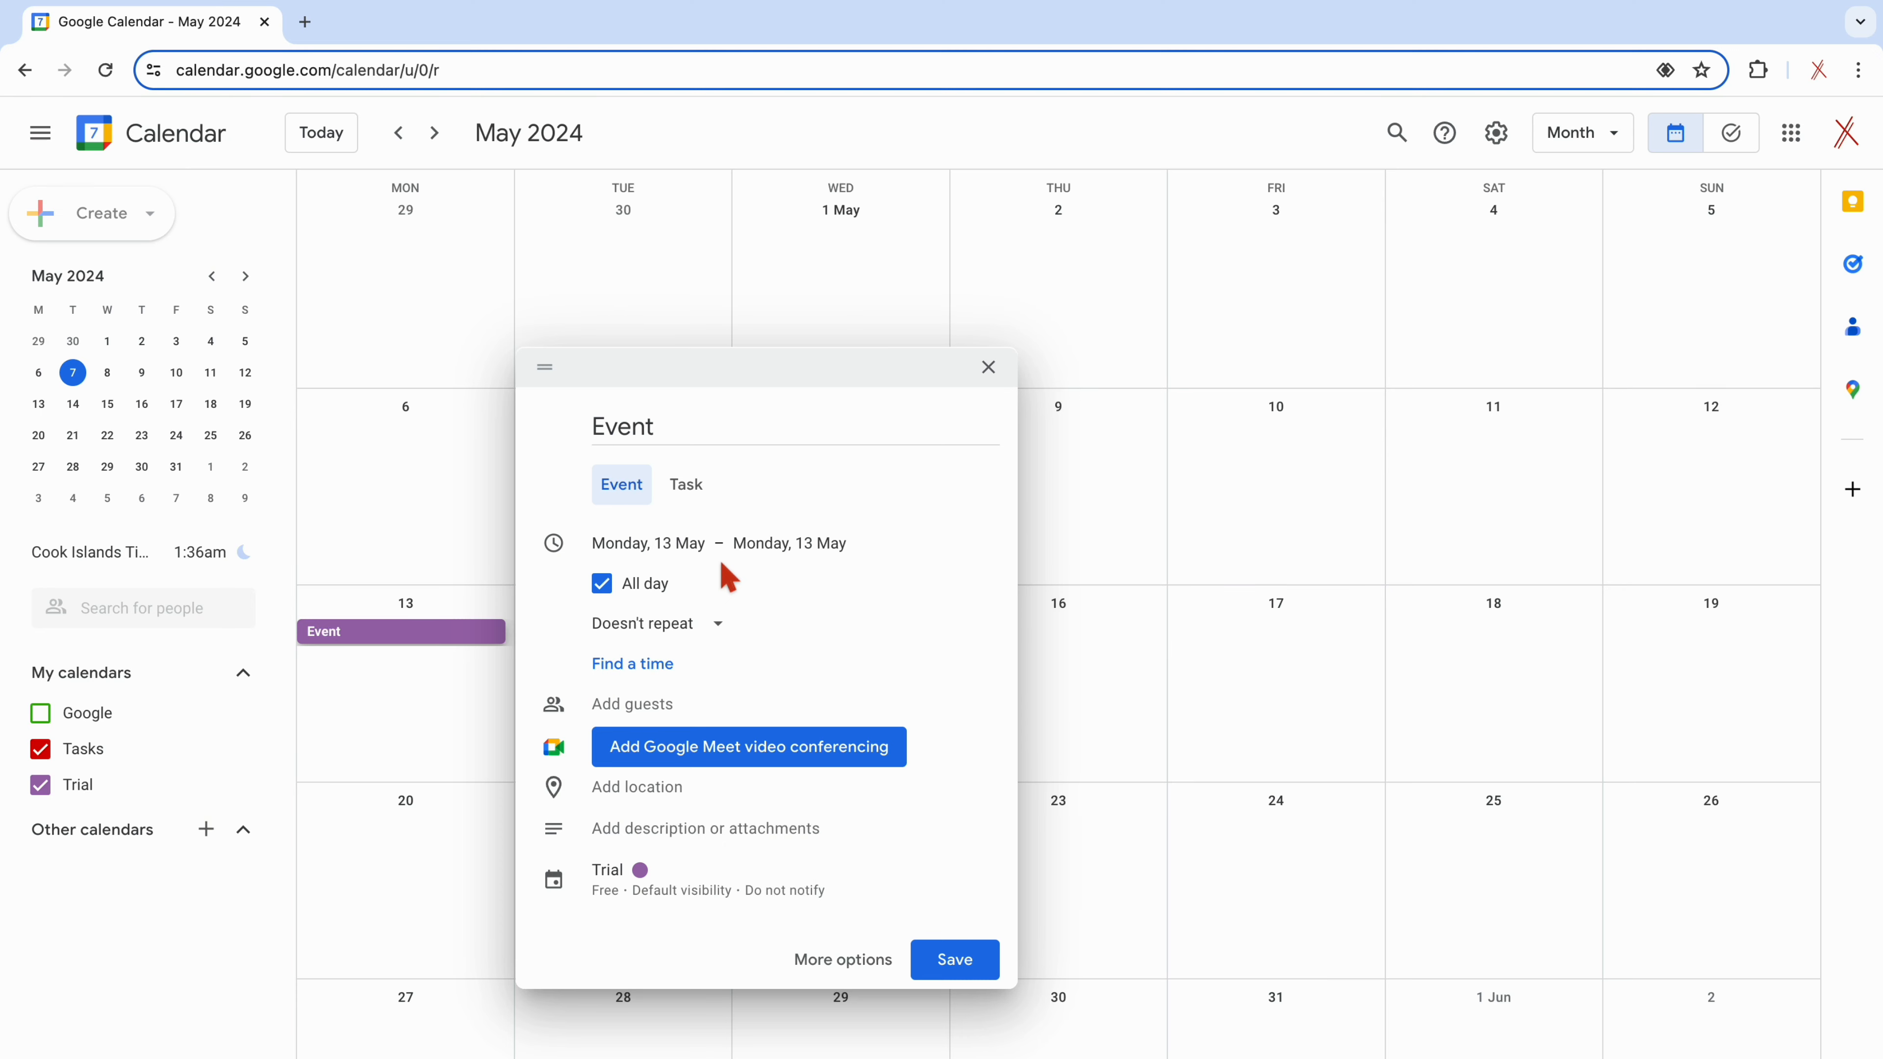
- Give the all-day Event on 13 May a custom recurrence of every 1 month on the second Monday
{"action": "left_click", "coordinate": [723, 637]}
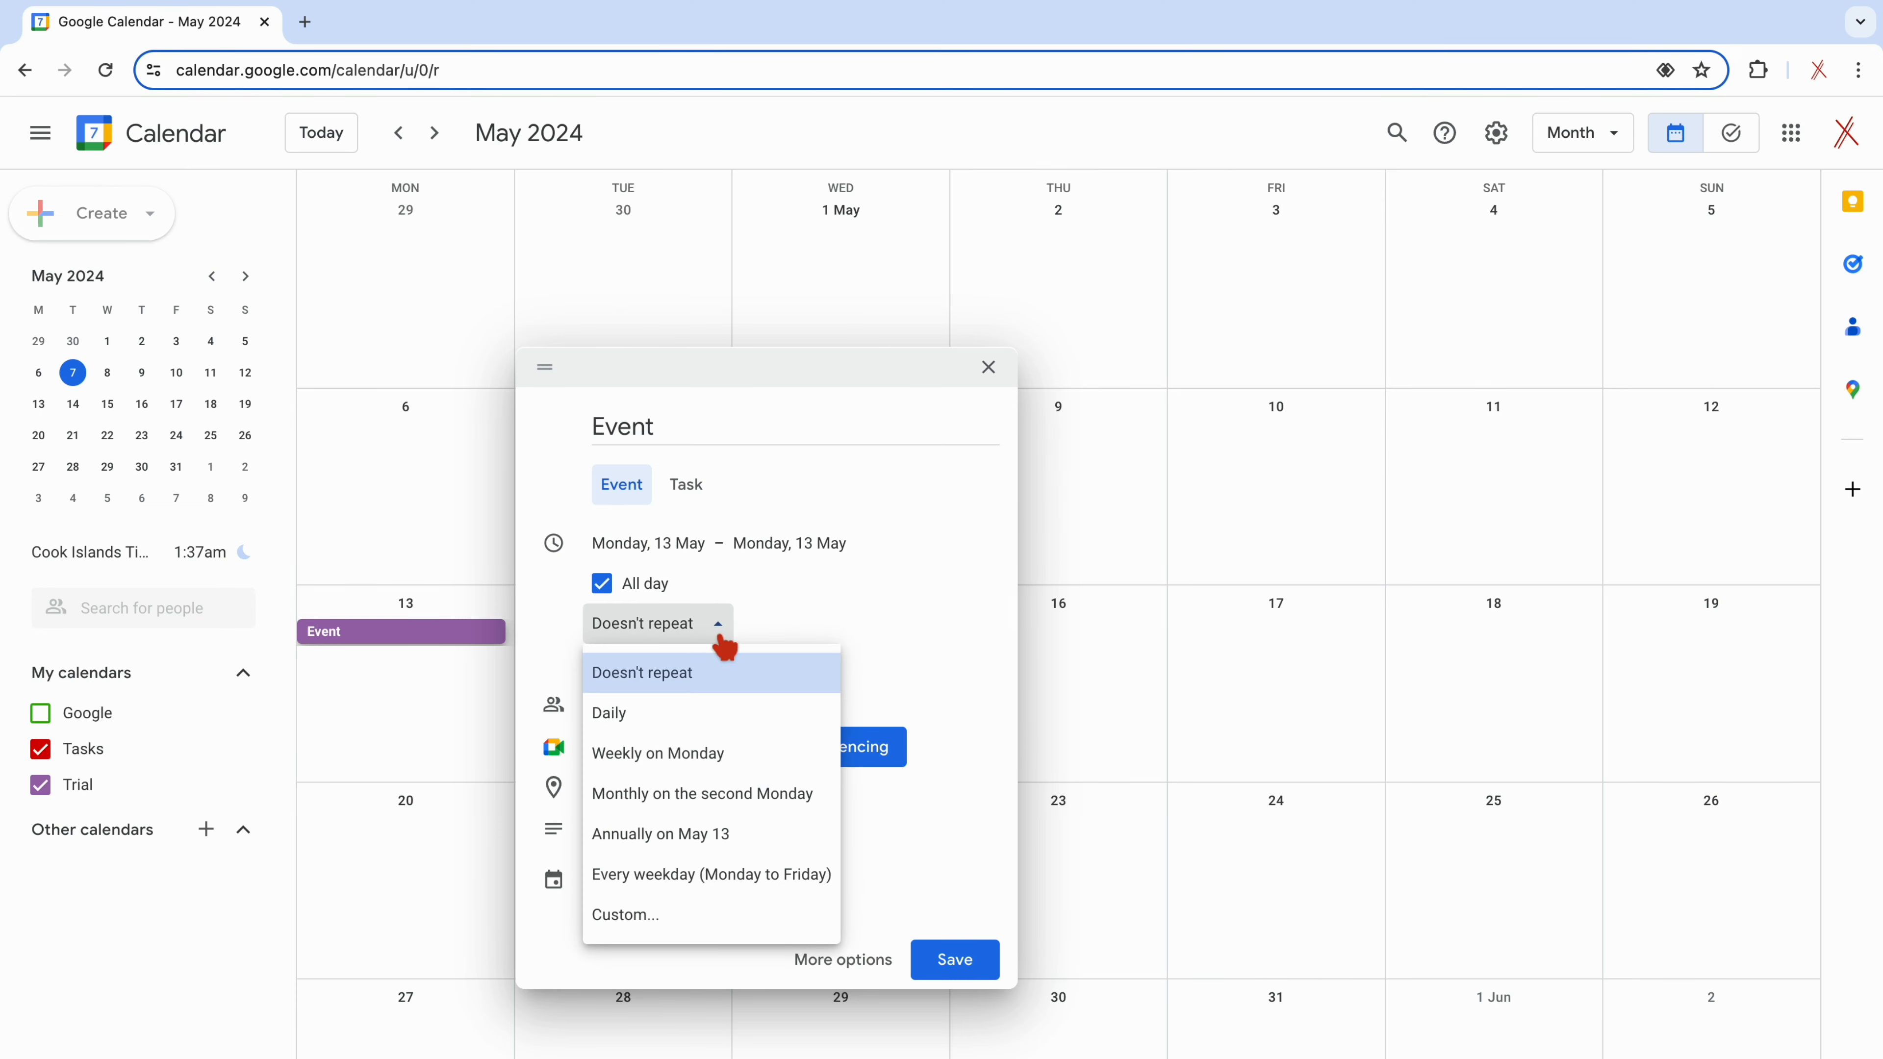
{"action": "left_click", "coordinate": [651, 920]}
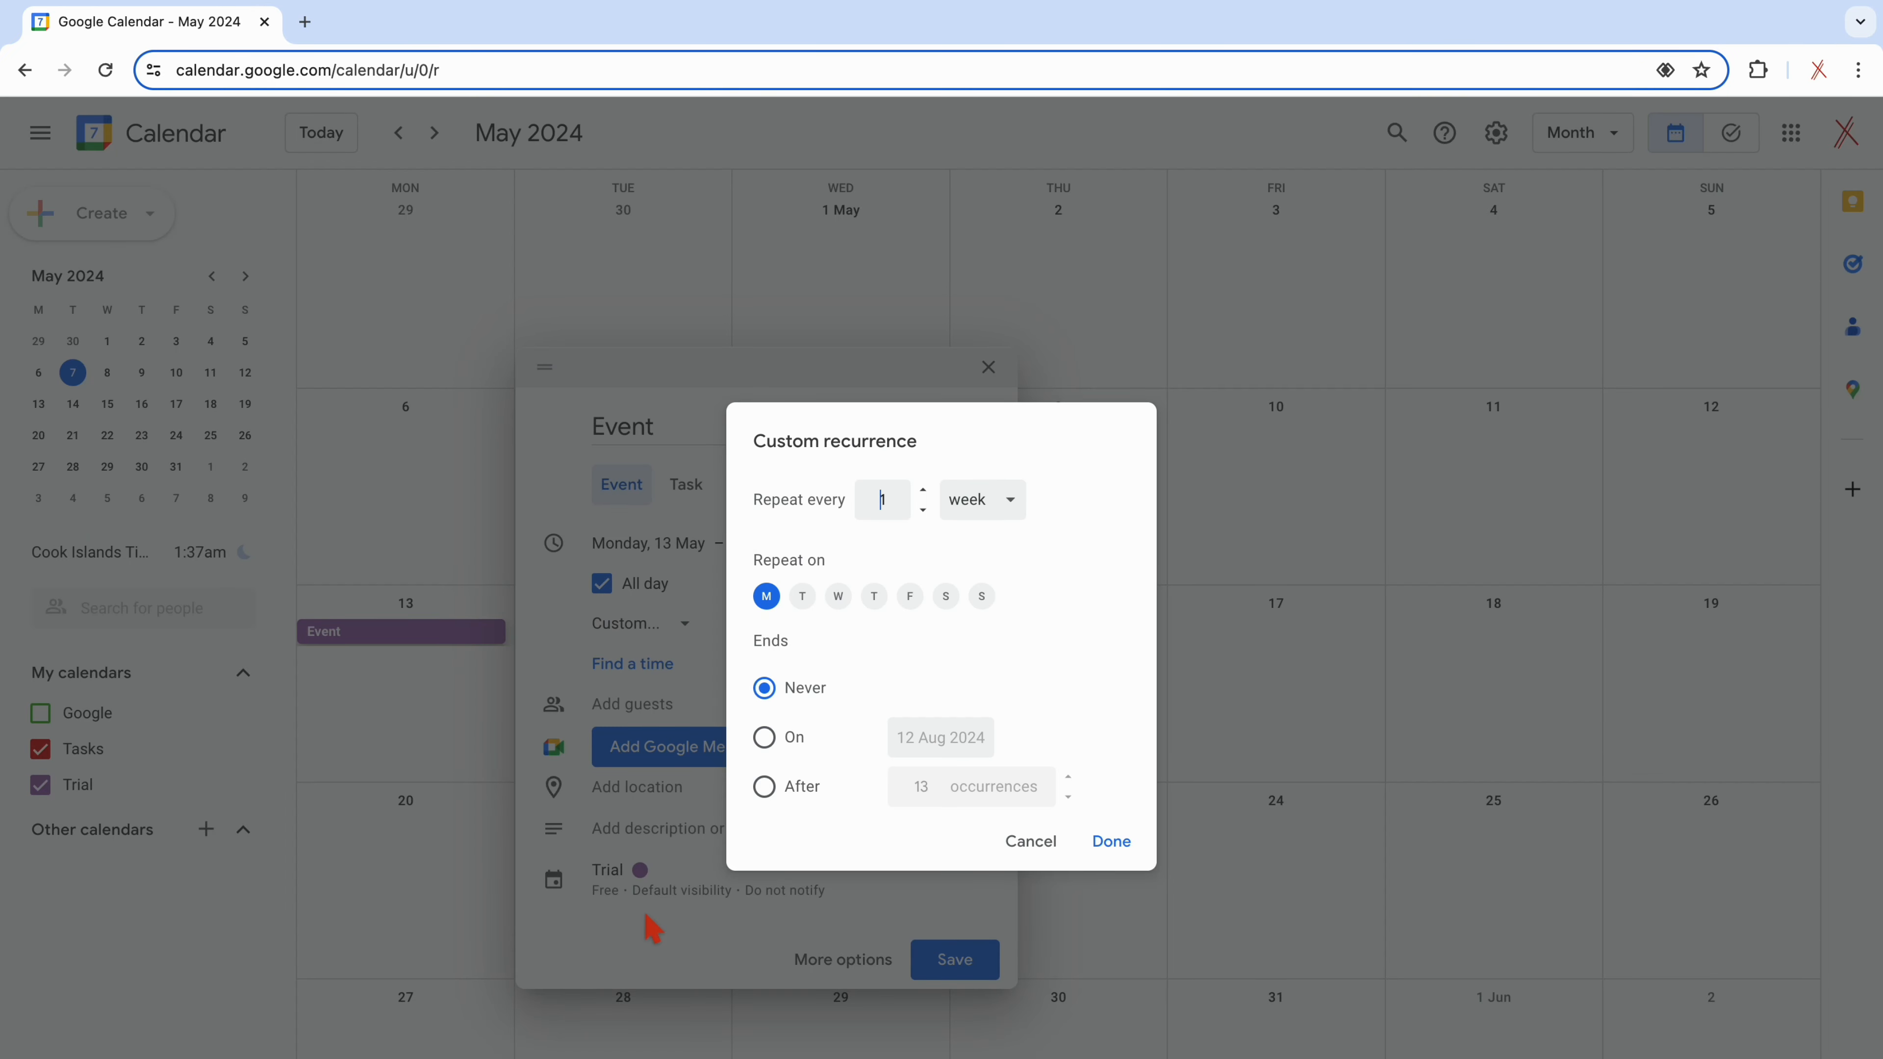
{"action": "left_click", "coordinate": [1011, 501]}
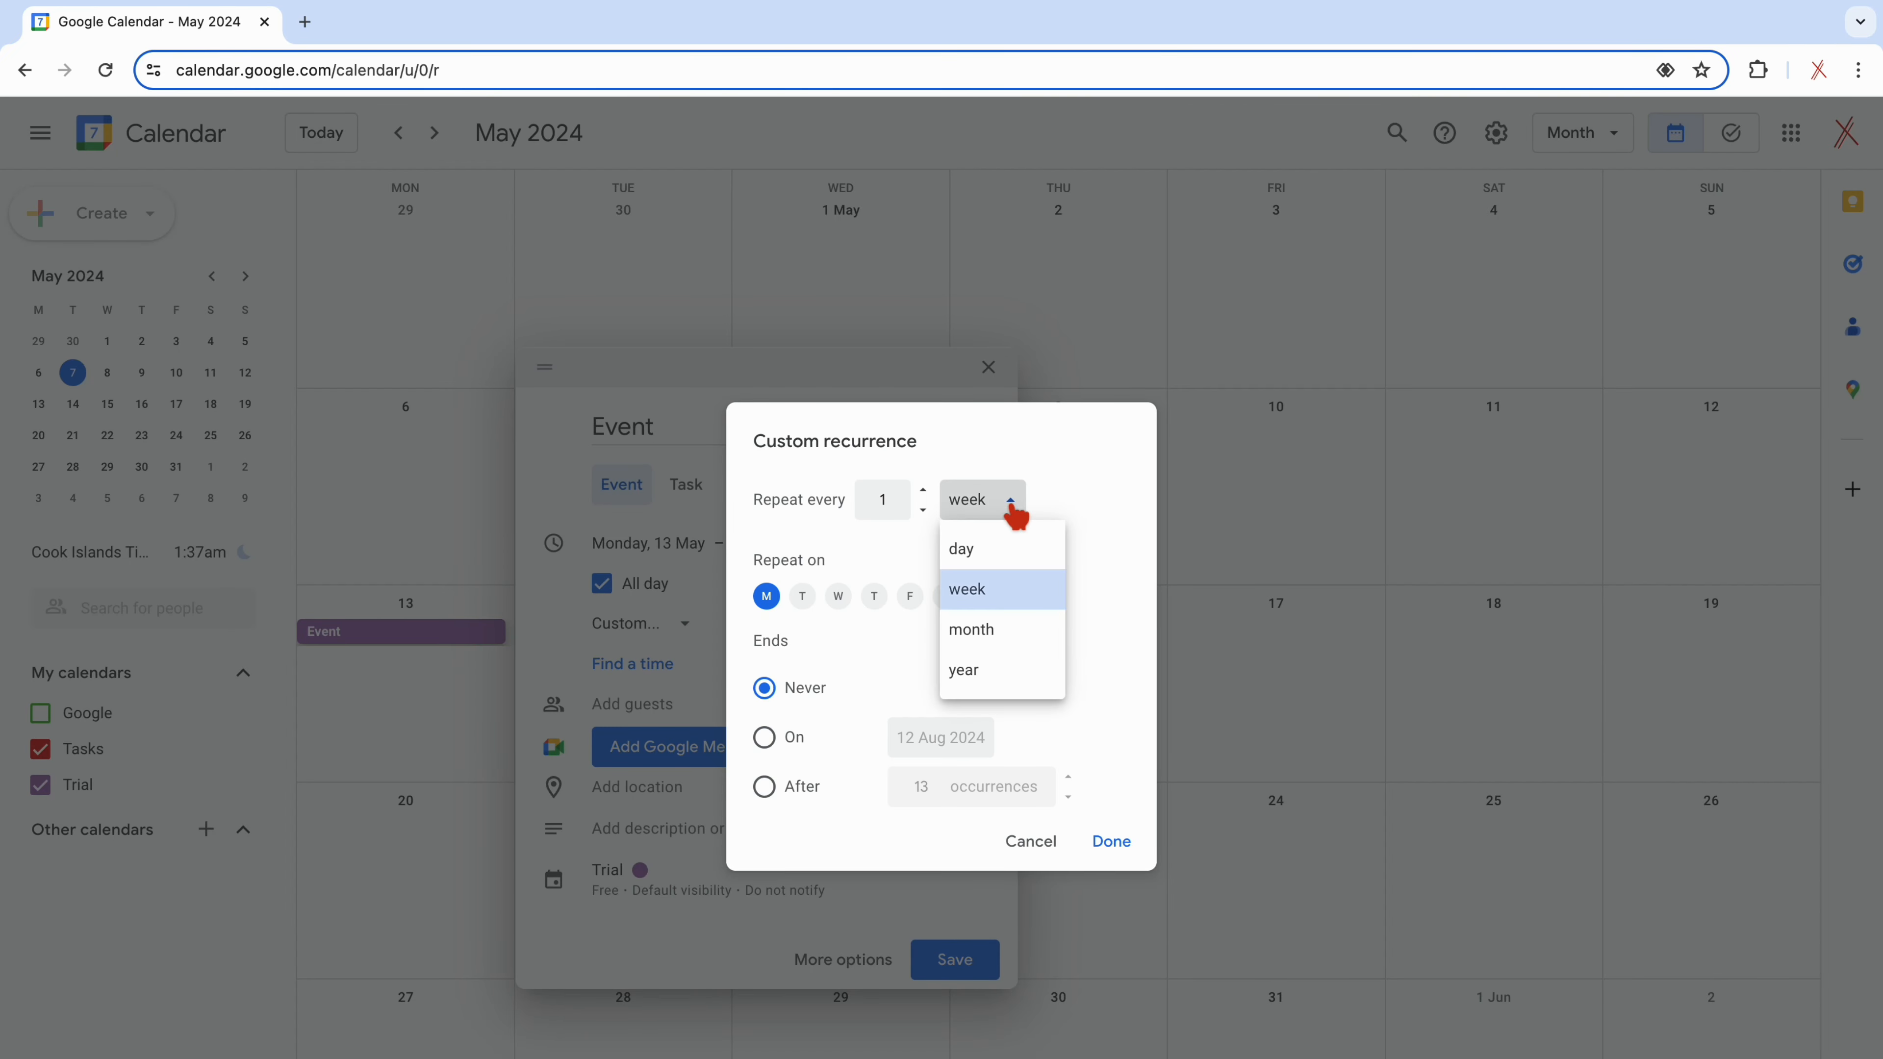
{"action": "left_click", "coordinate": [994, 632]}
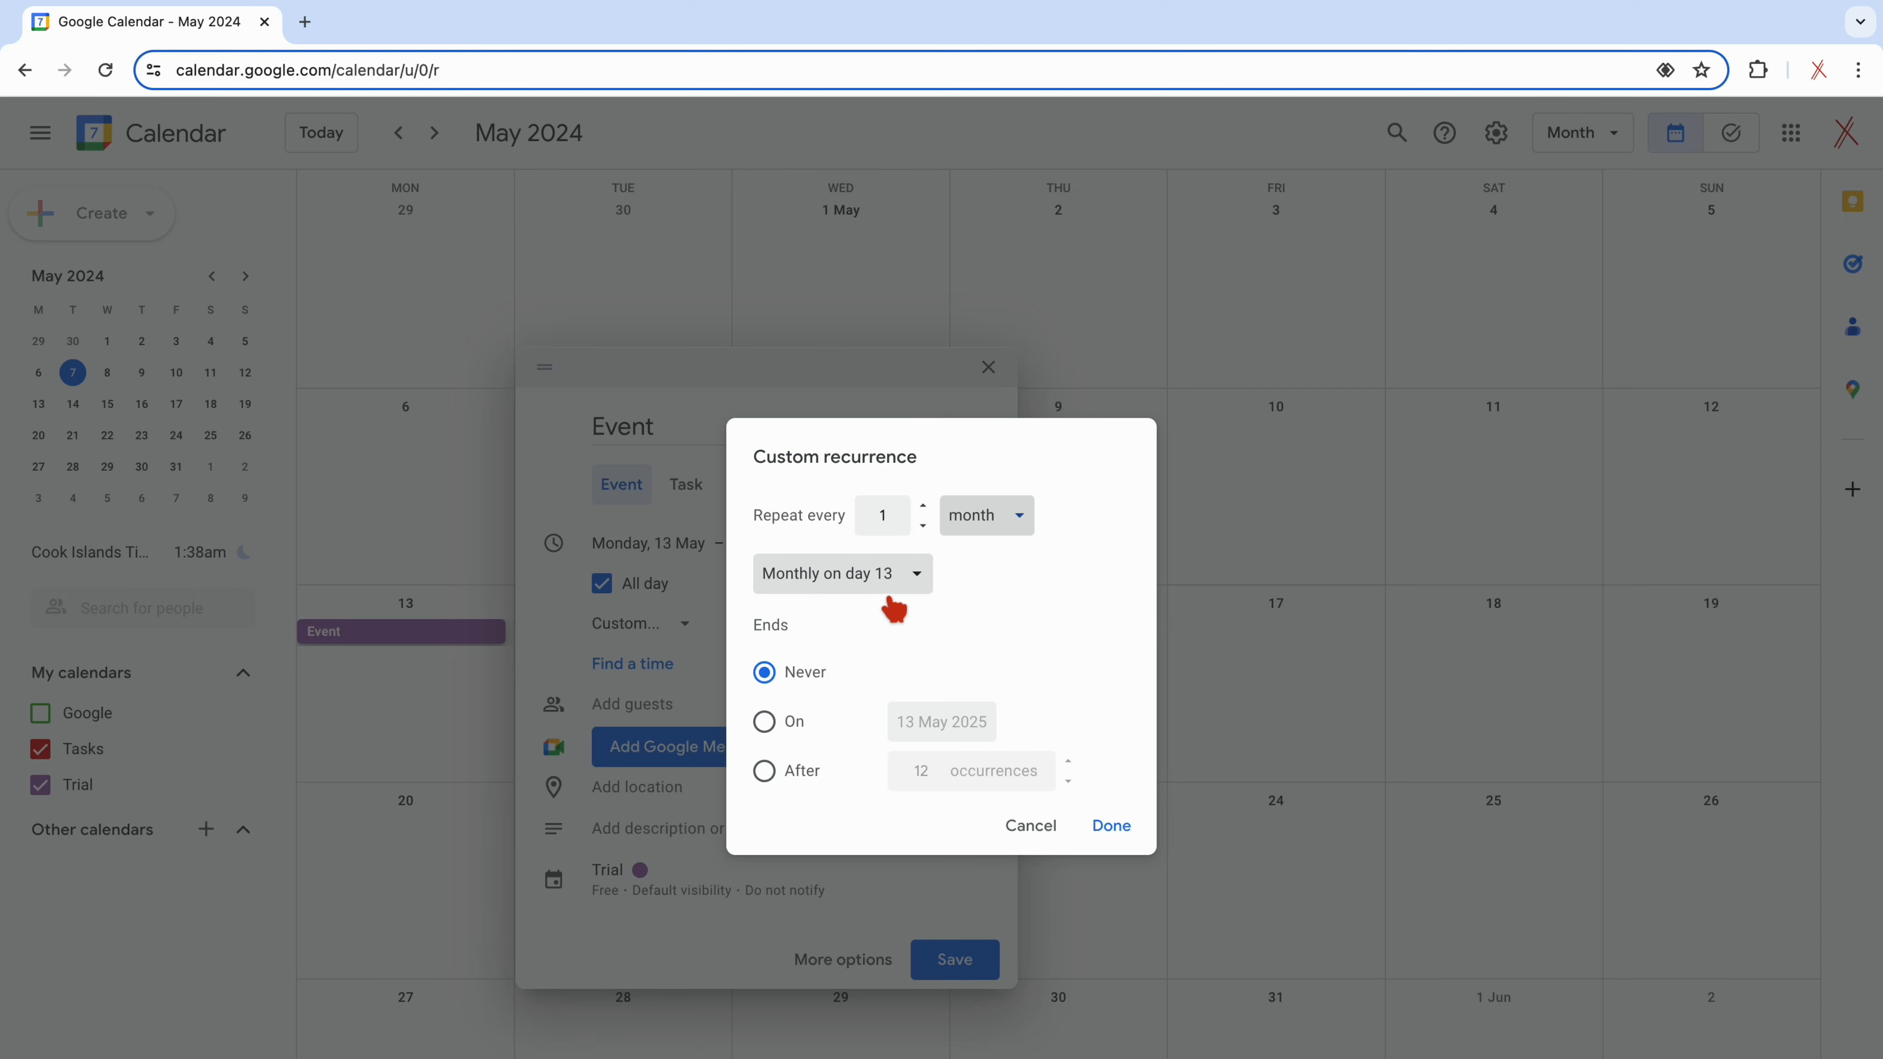
{"action": "left_click", "coordinate": [922, 590]}
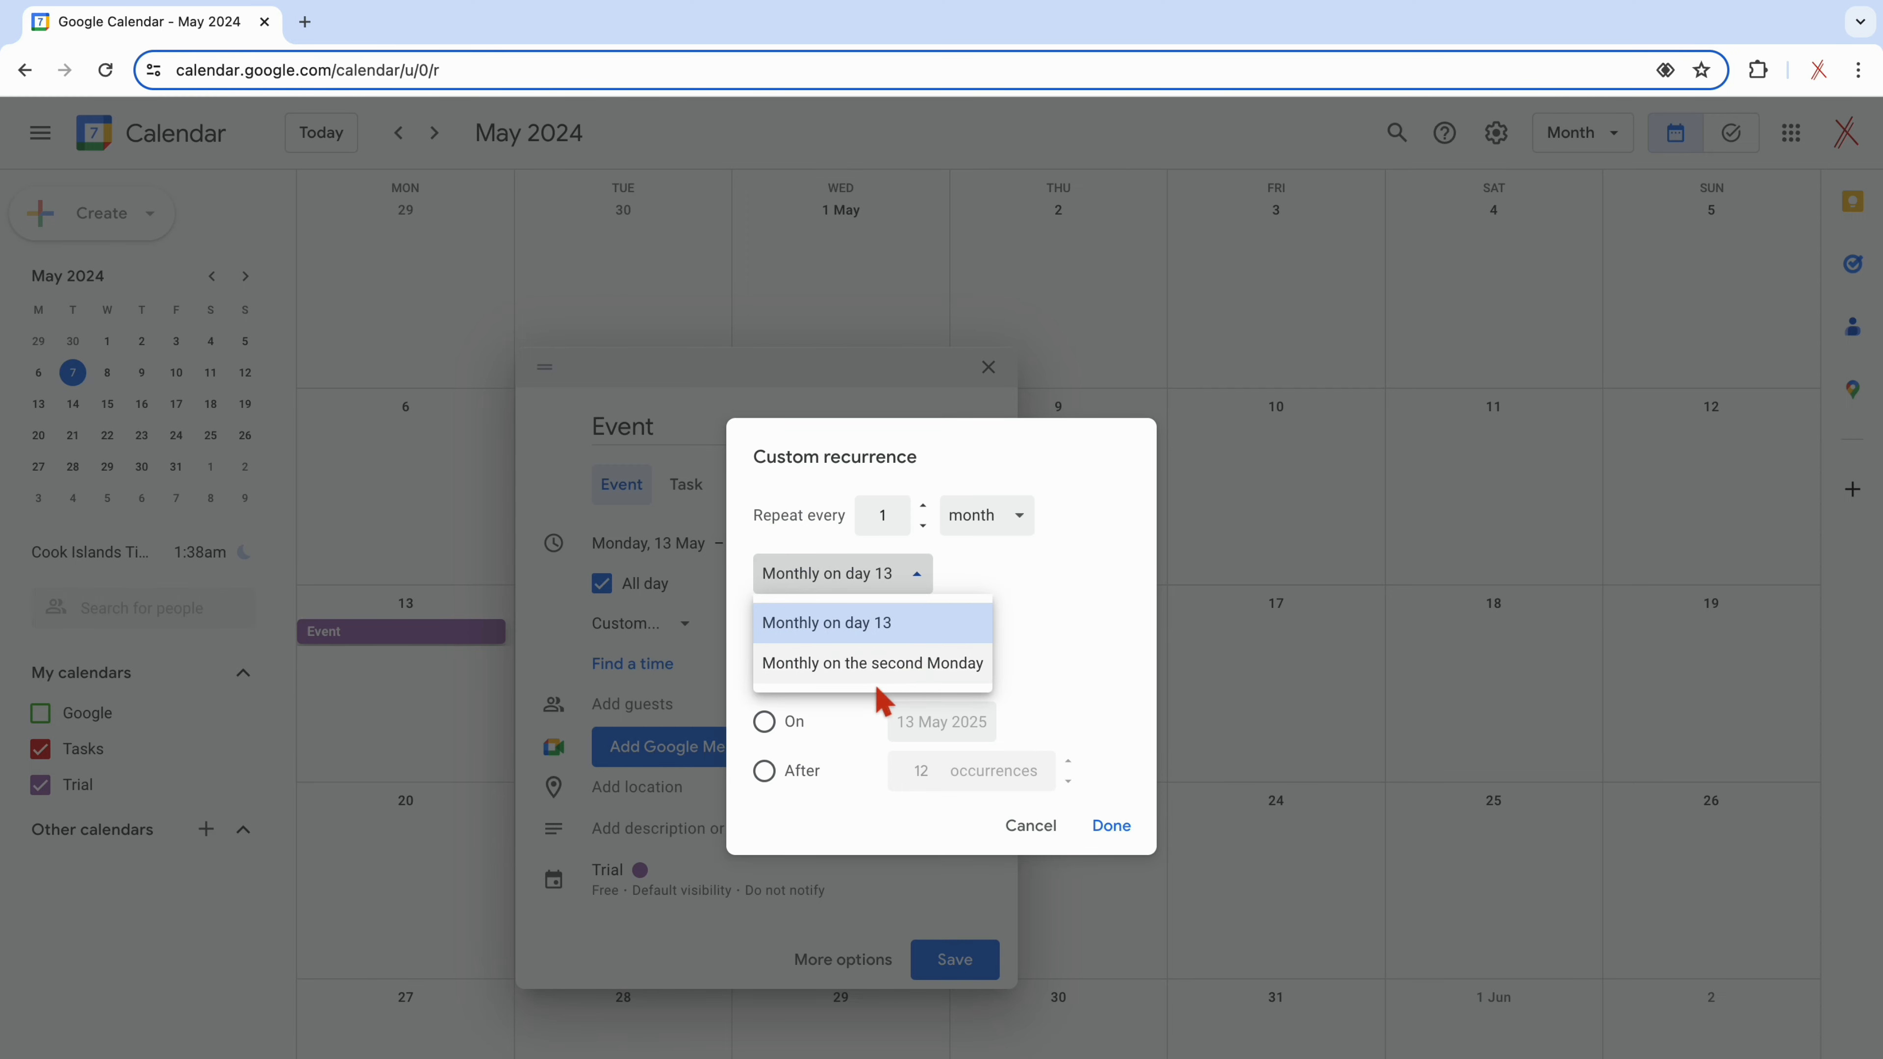
{"action": "left_click", "coordinate": [908, 675]}
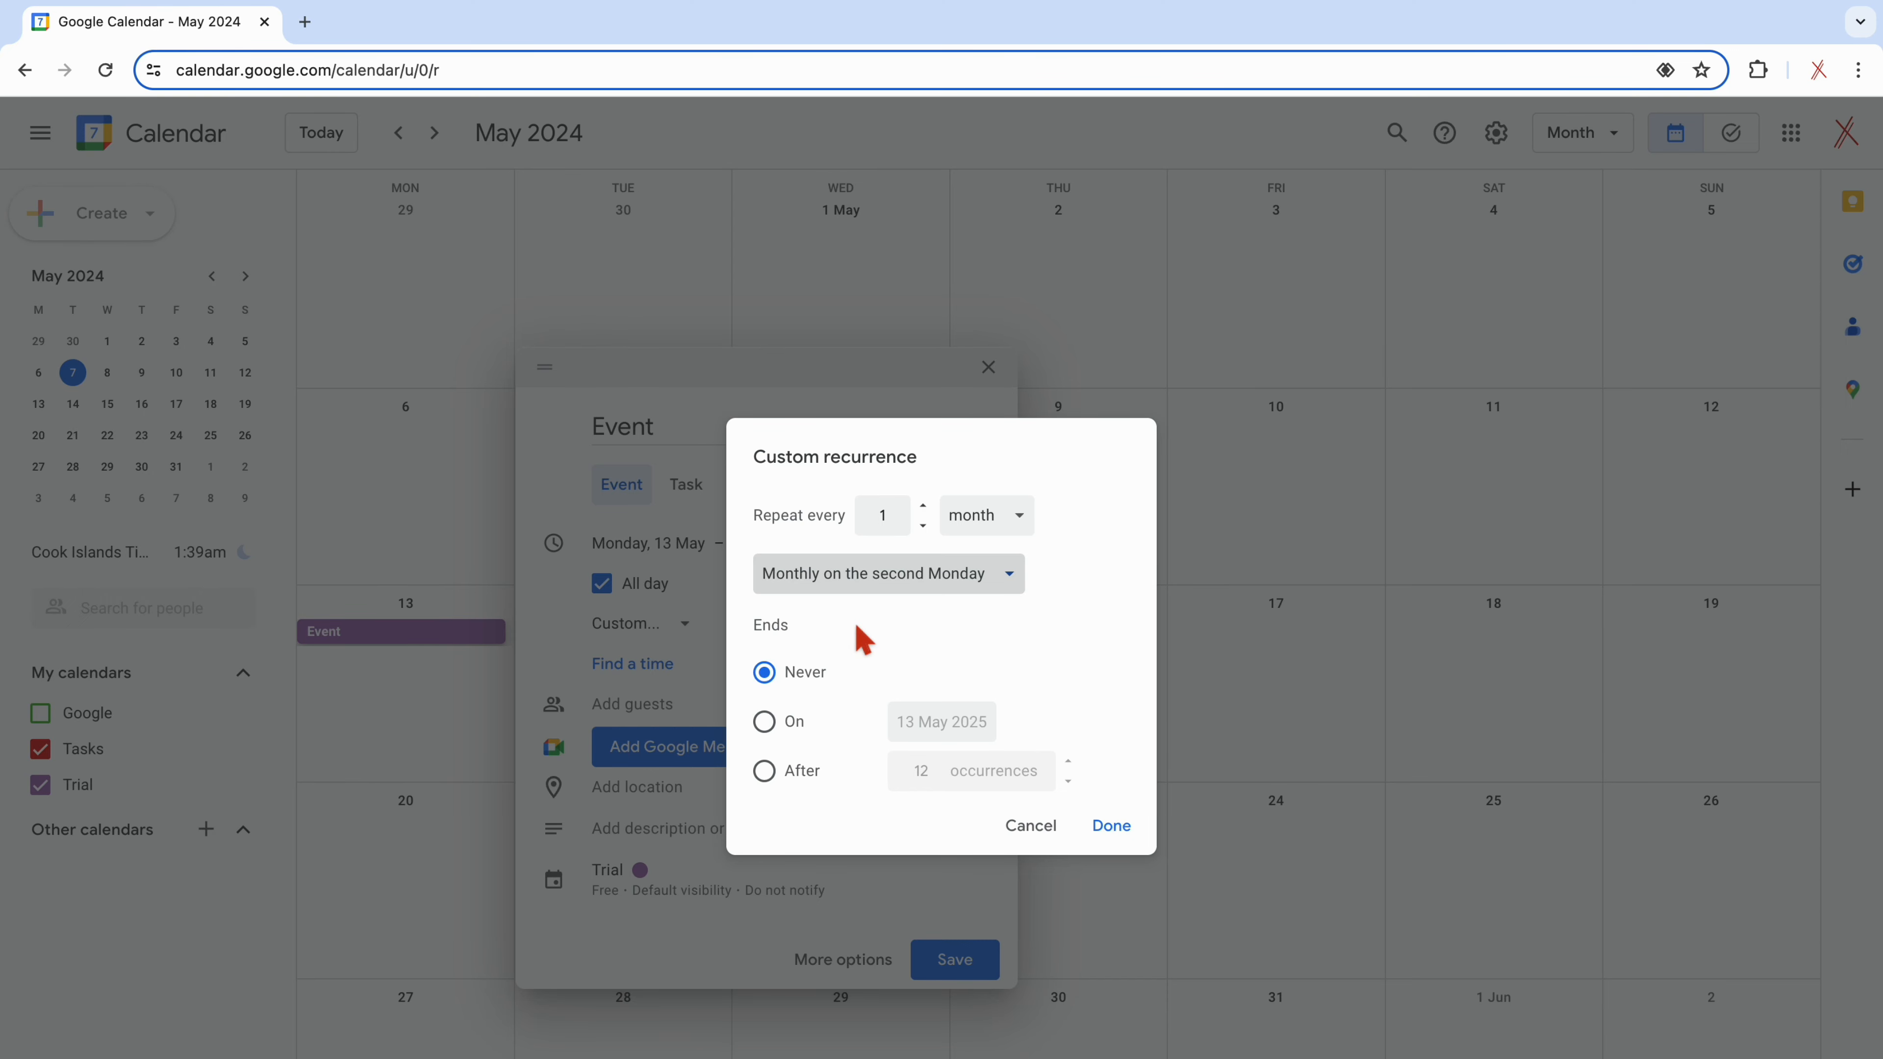
- Set the recurrence to end on 15 Aug 2025
{"action": "left_click", "coordinate": [769, 687]}
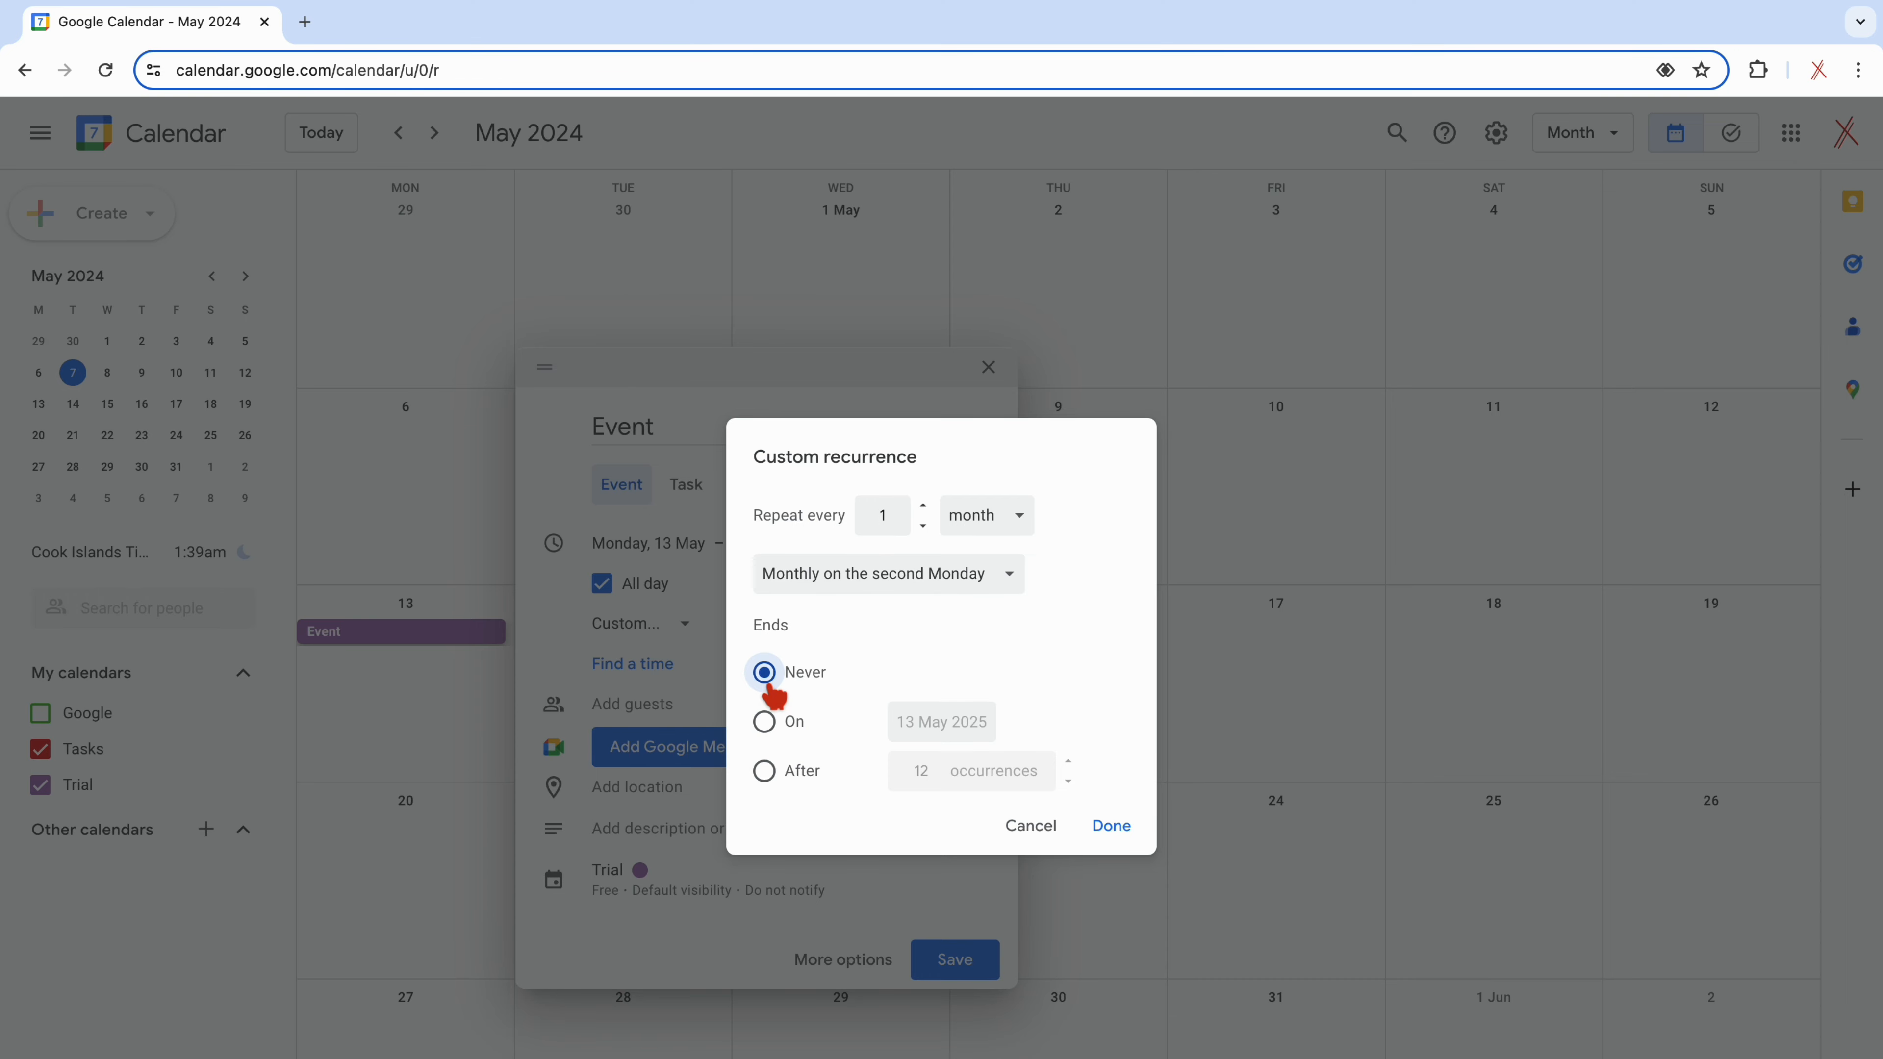
{"action": "left_click", "coordinate": [766, 723]}
{"action": "left_click", "coordinate": [920, 727]}
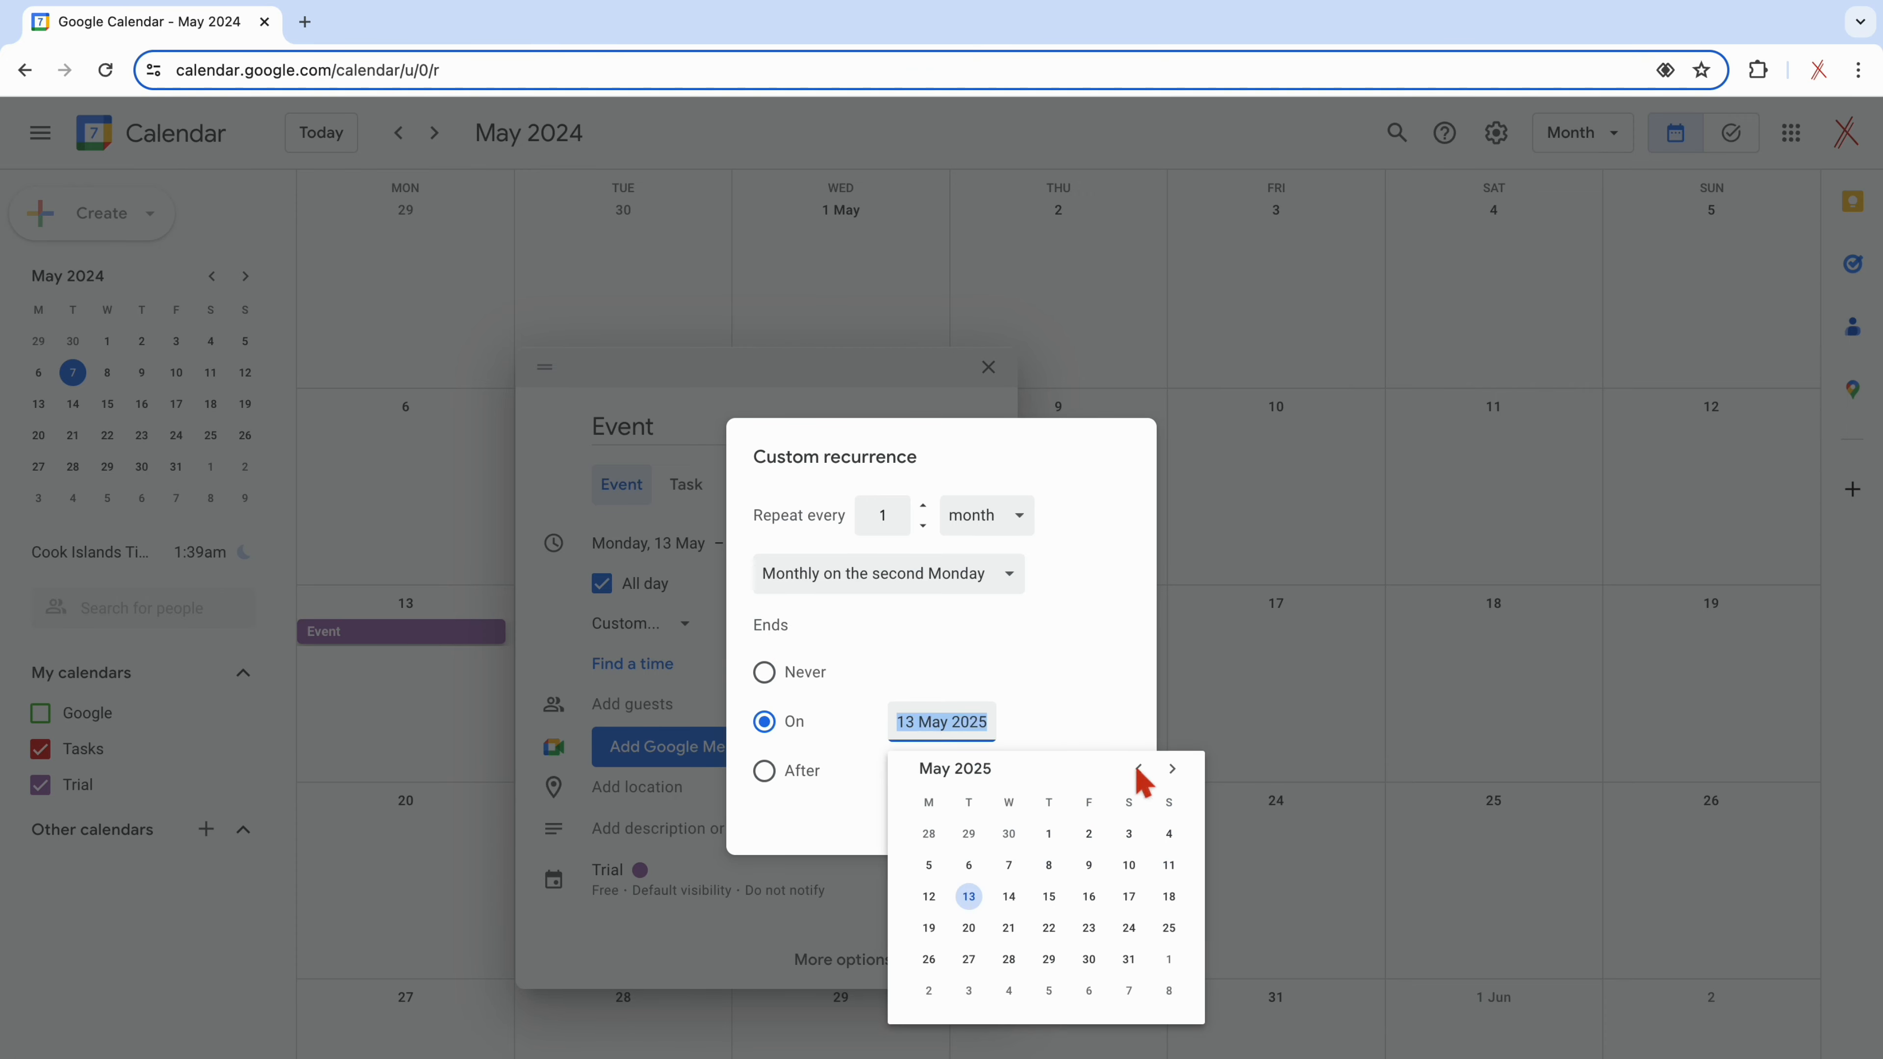
{"action": "left_click", "coordinate": [1179, 774]}
{"action": "left_click", "coordinate": [1172, 768]}
{"action": "left_click", "coordinate": [1171, 768]}
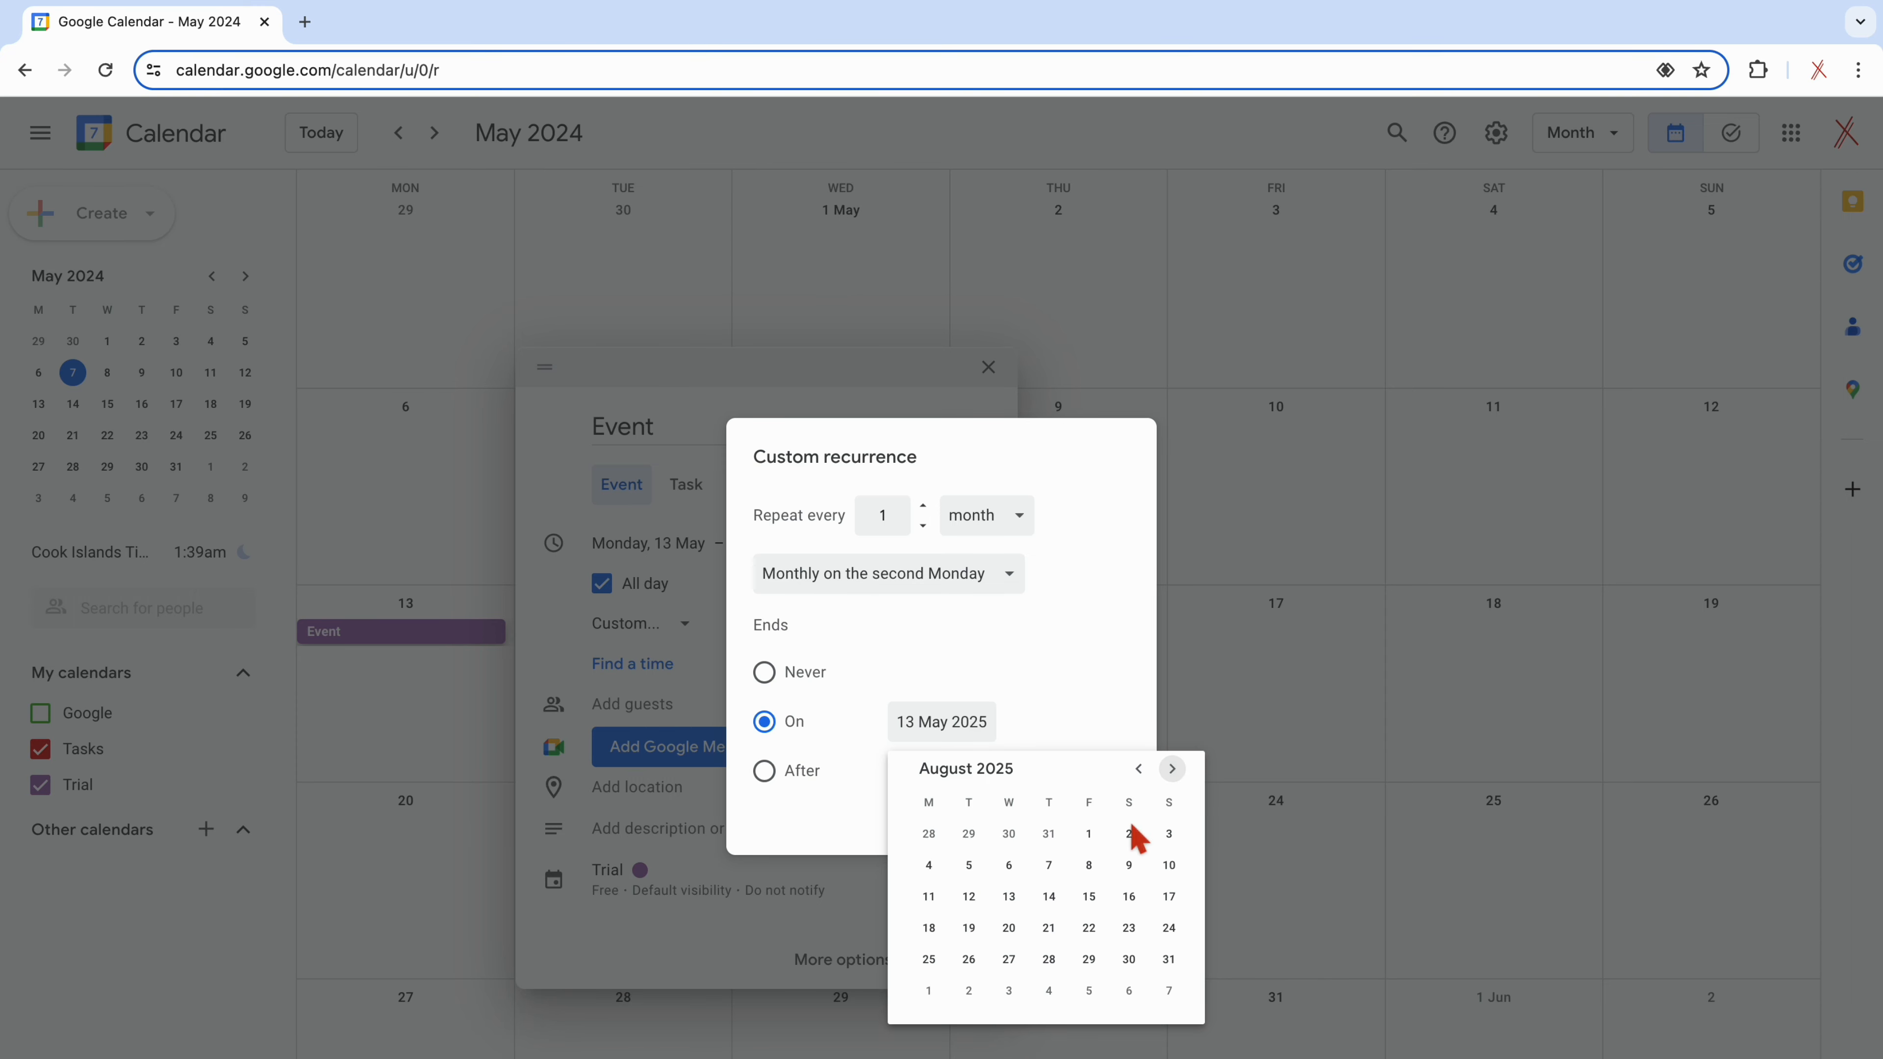
{"action": "left_click", "coordinate": [1091, 898]}
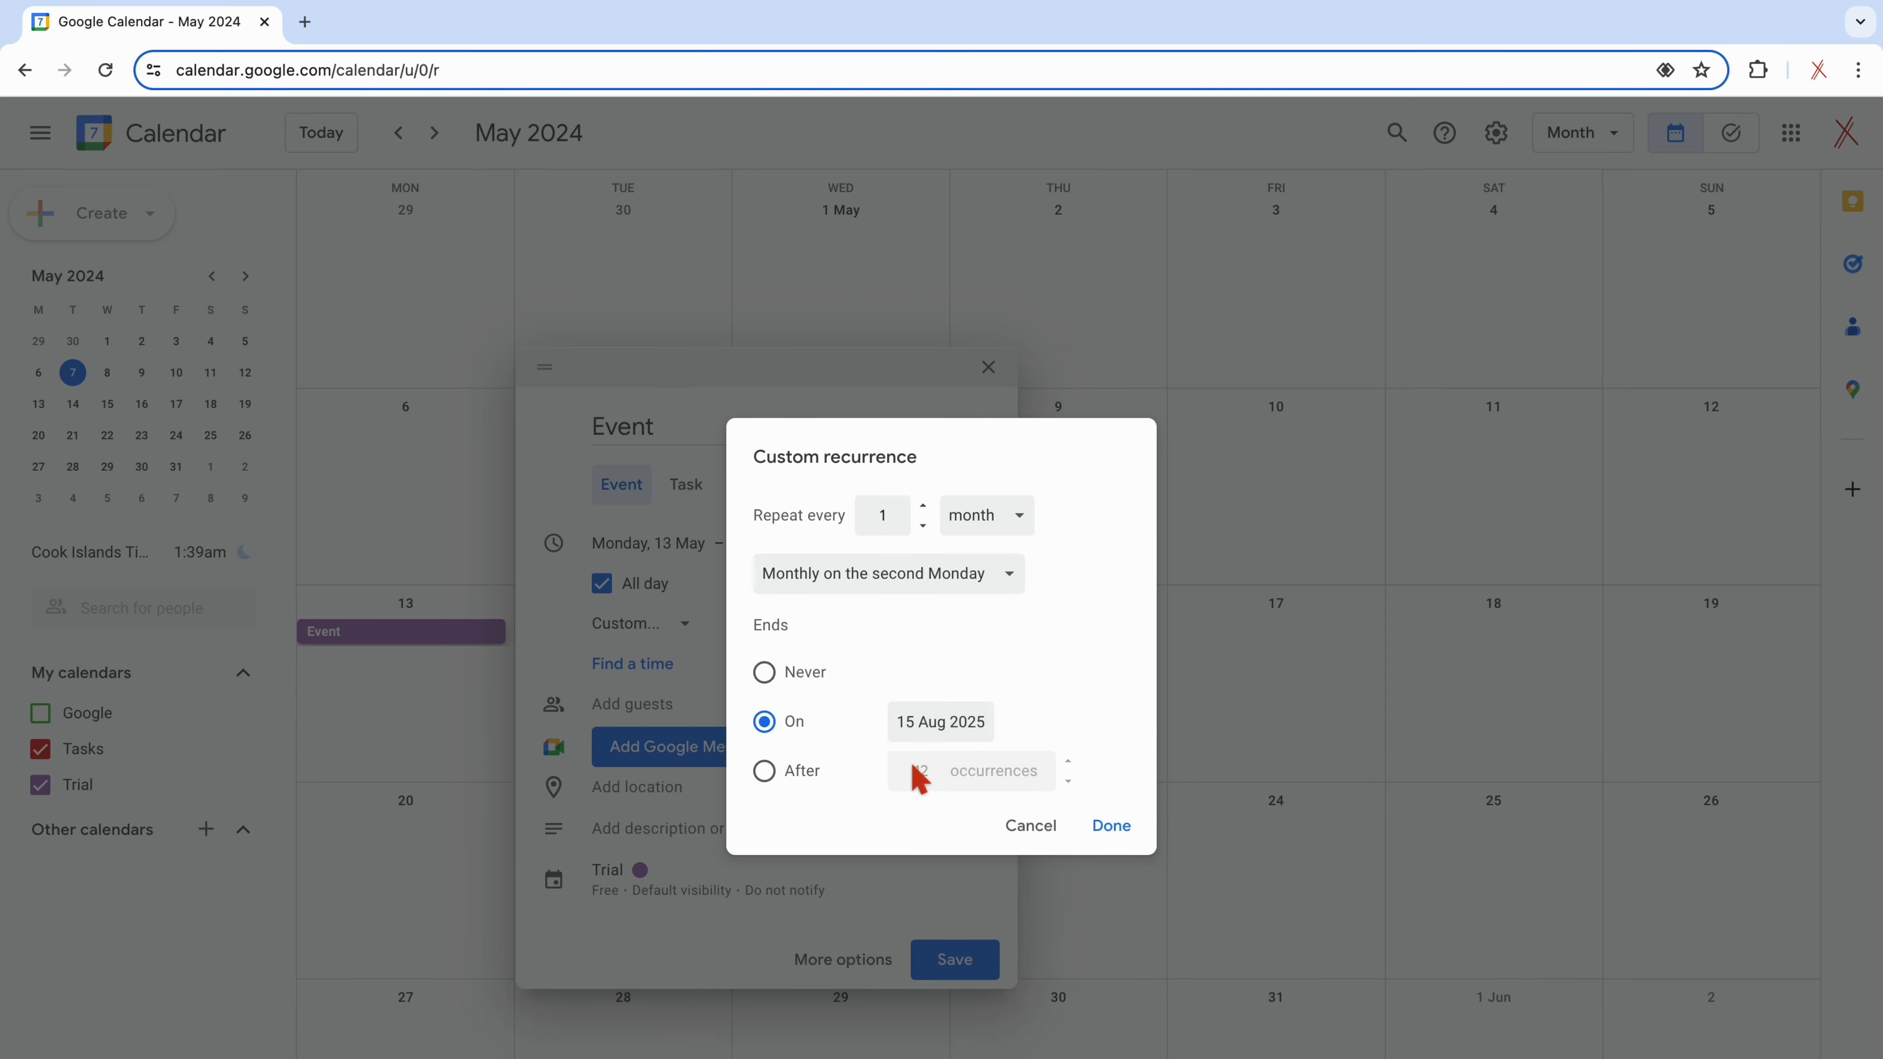
- Set the recurrence to end after 4 occurrences and apply the custom recurrence
{"action": "left_click", "coordinate": [771, 783]}
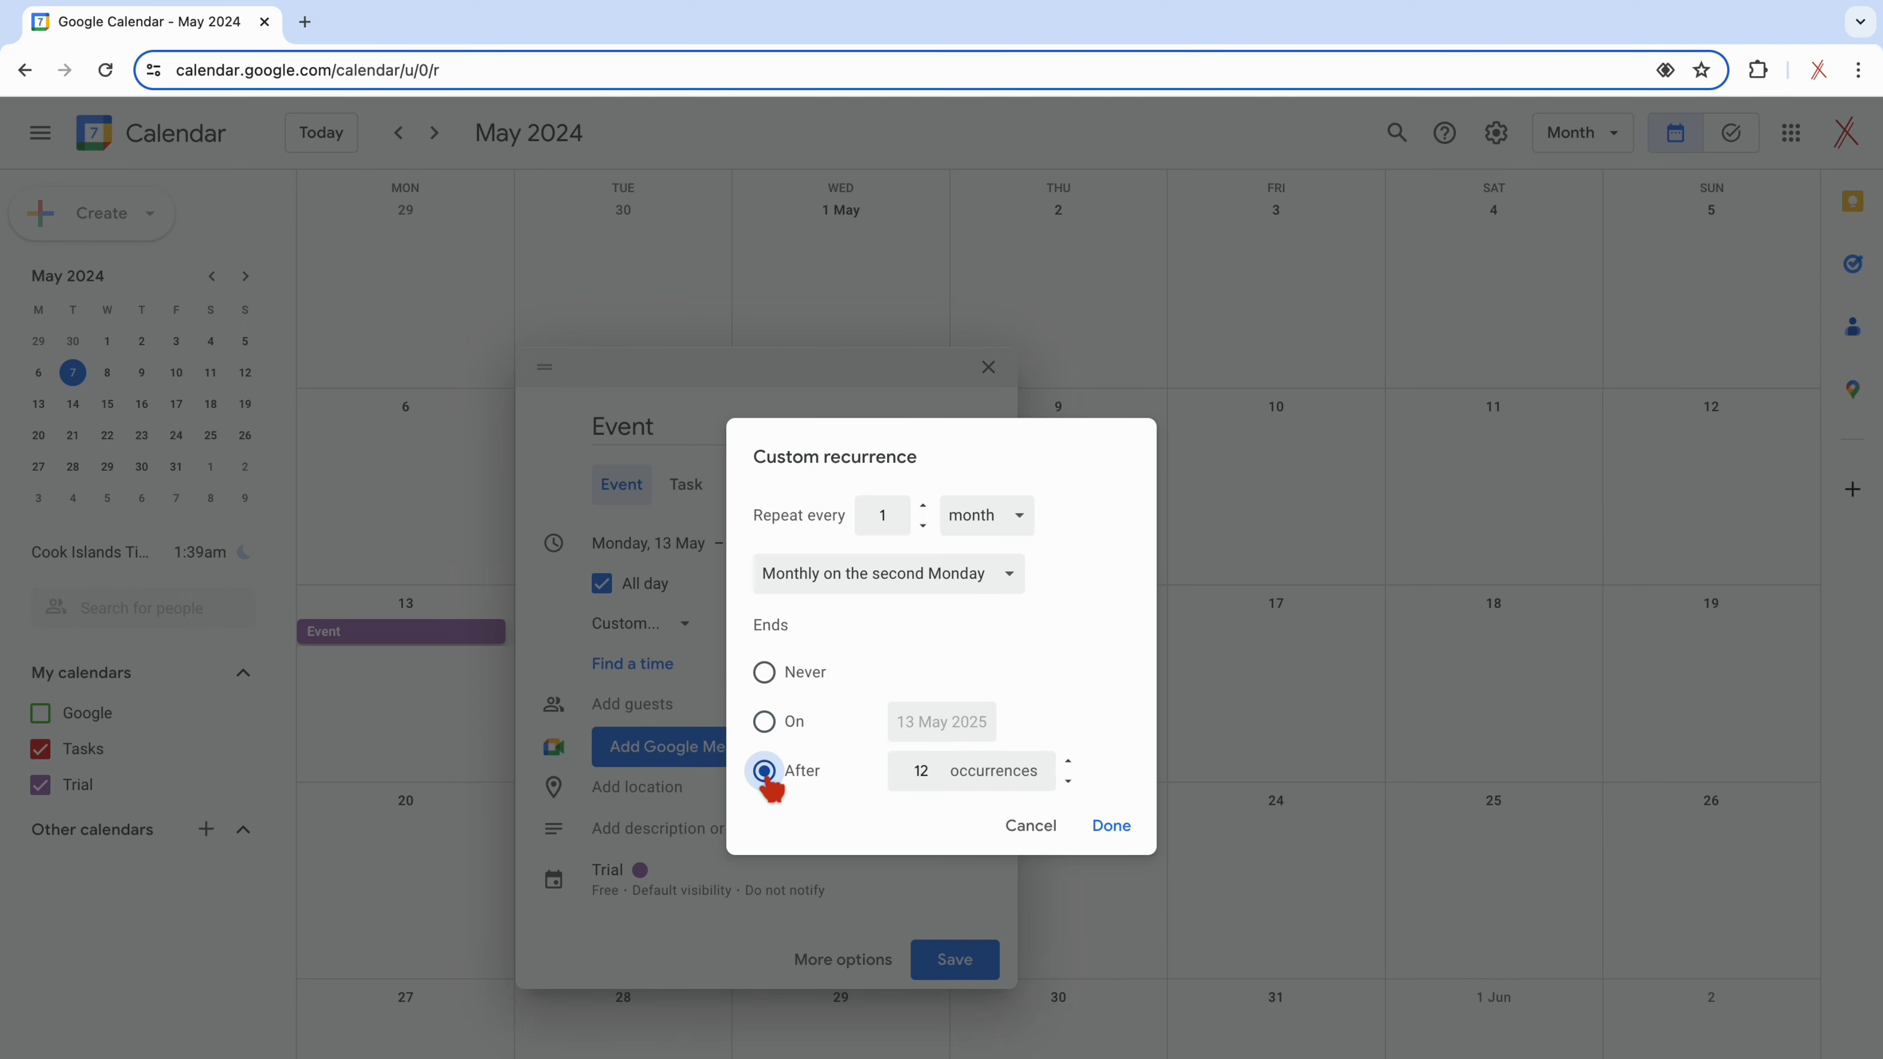
{"action": "left_click", "coordinate": [923, 771]}
{"action": "key", "text": "BackSpace"}
{"action": "key", "text": "BackSpace"}
{"action": "type", "text": "5"}
{"action": "left_click", "coordinate": [1069, 782]}
{"action": "left_click", "coordinate": [1112, 826]}
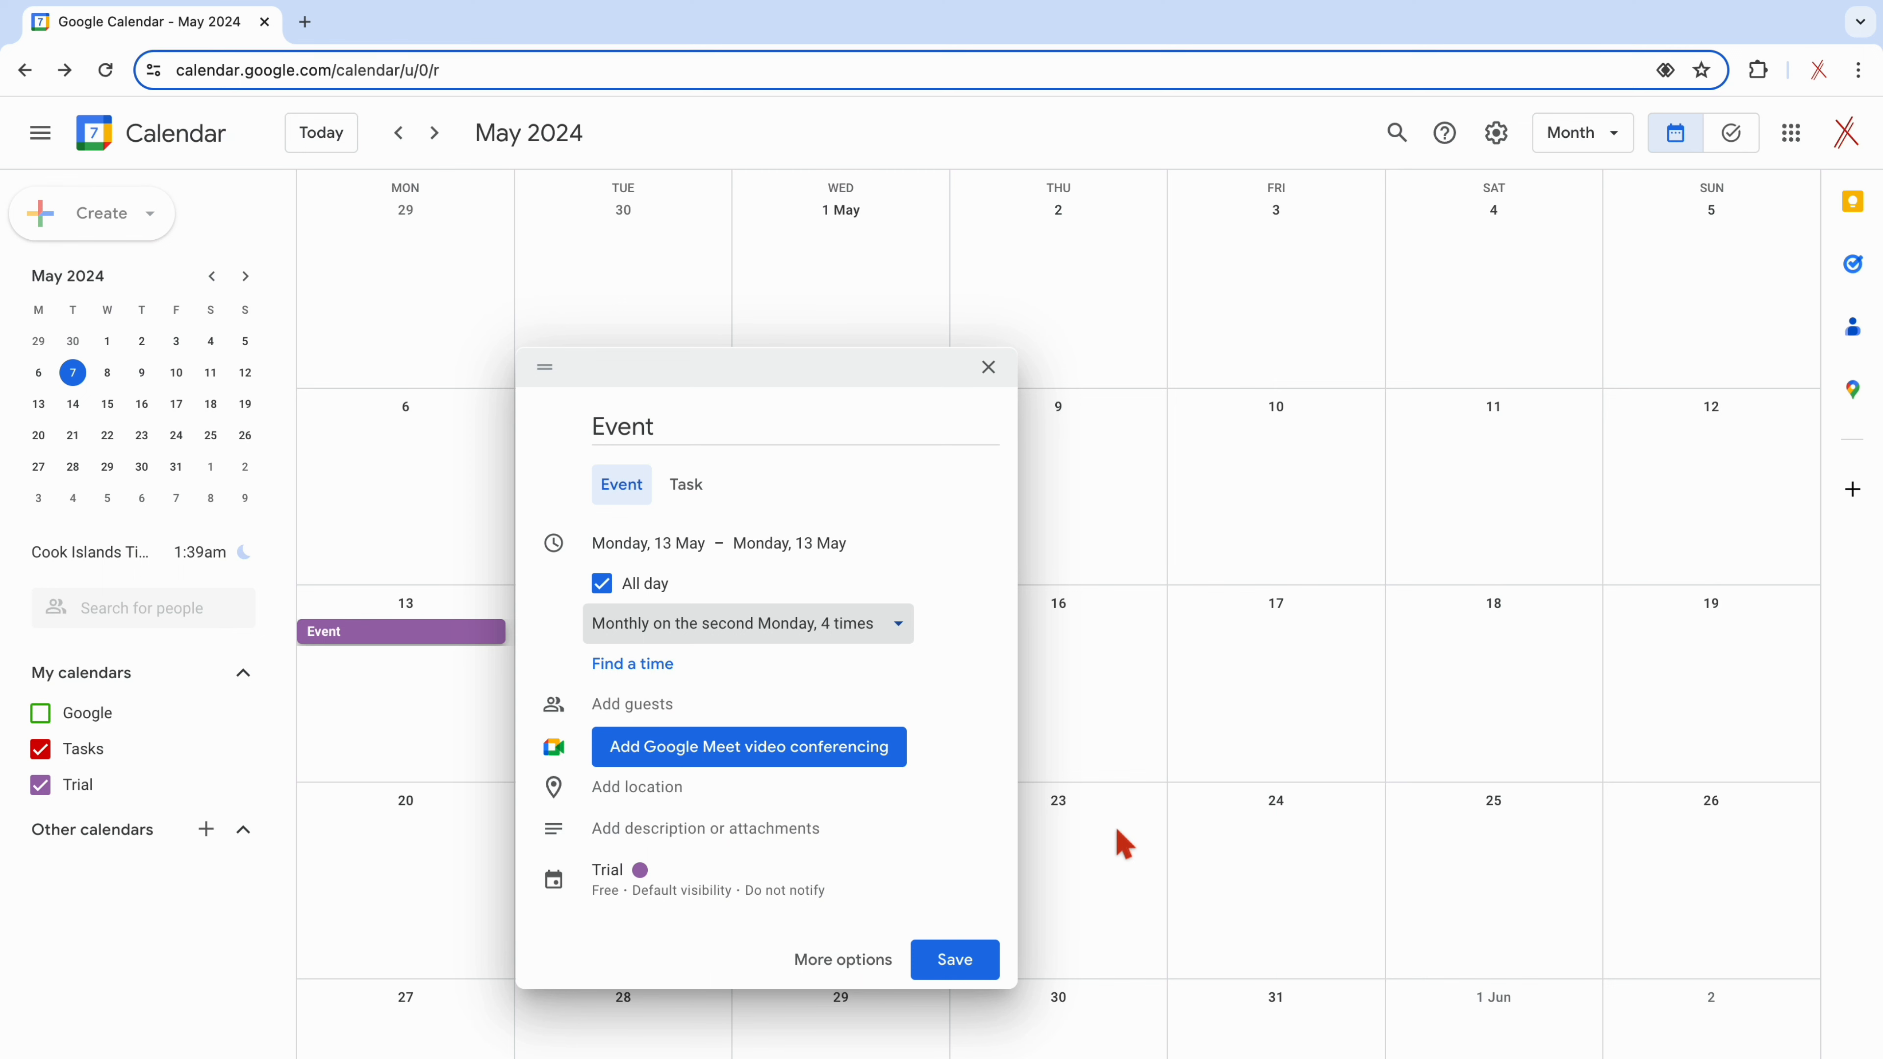